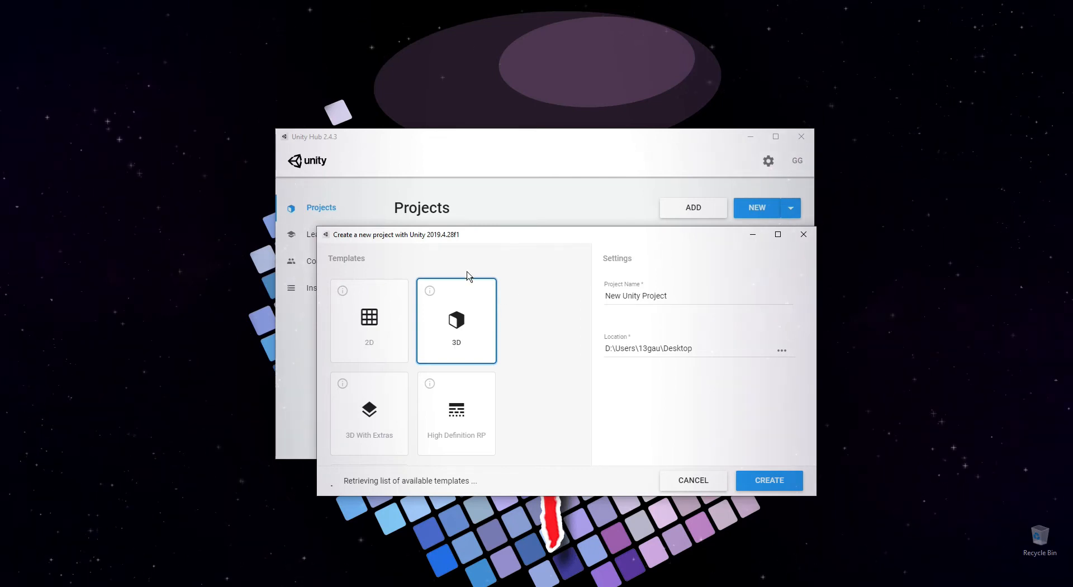
Create a new project from the 3D template, named TEST Unity Project, keeping the Desktop location
click(446, 319)
click(388, 329)
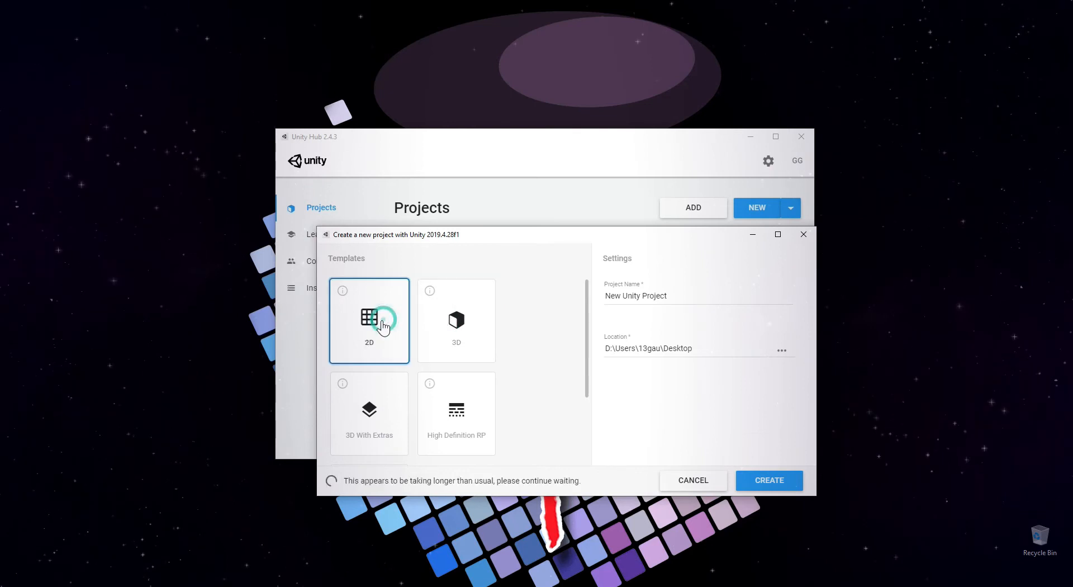
click(450, 314)
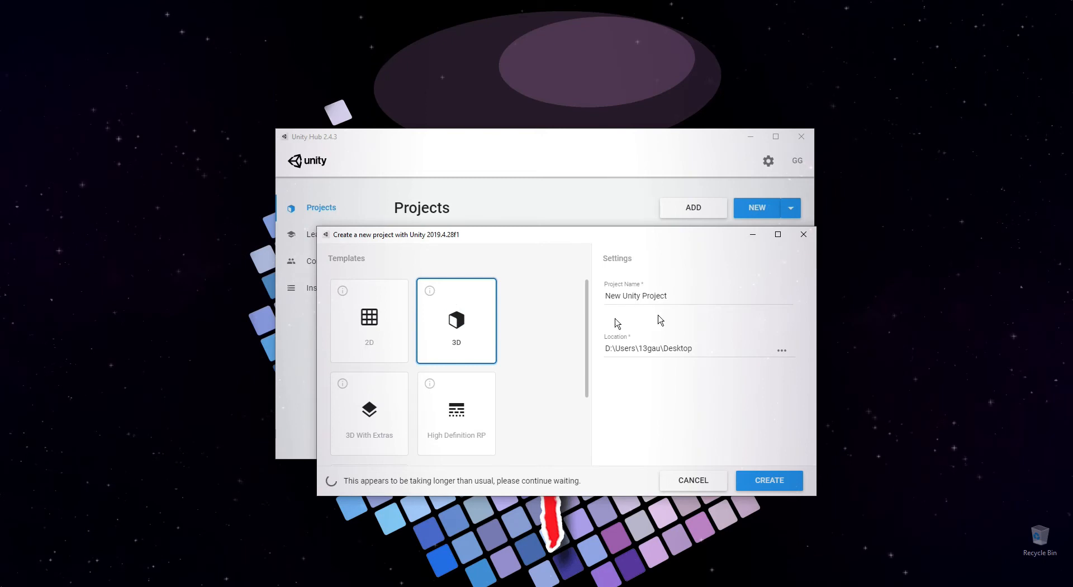
click(687, 290)
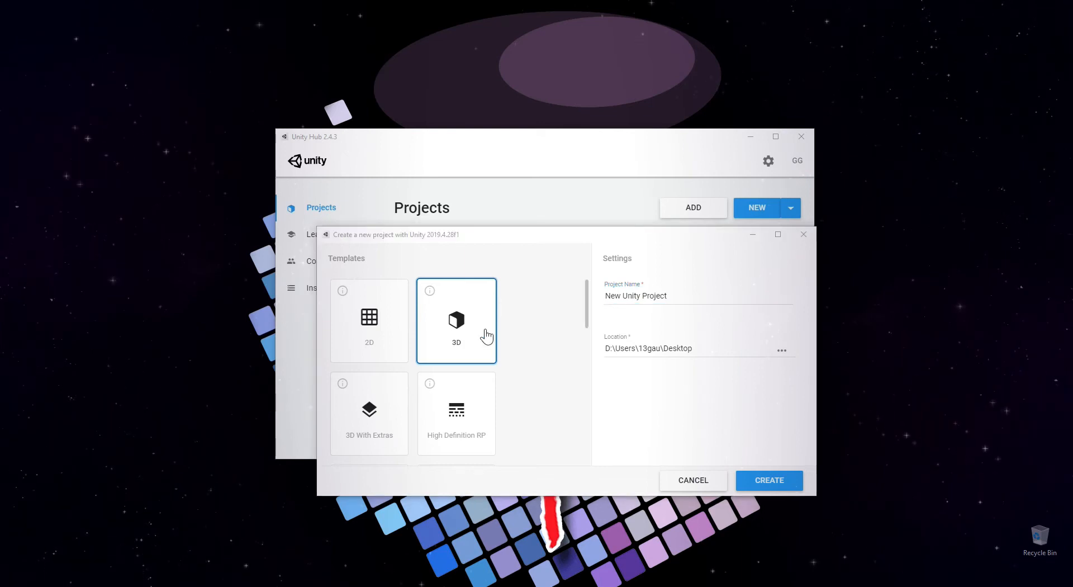
double_click(616, 295)
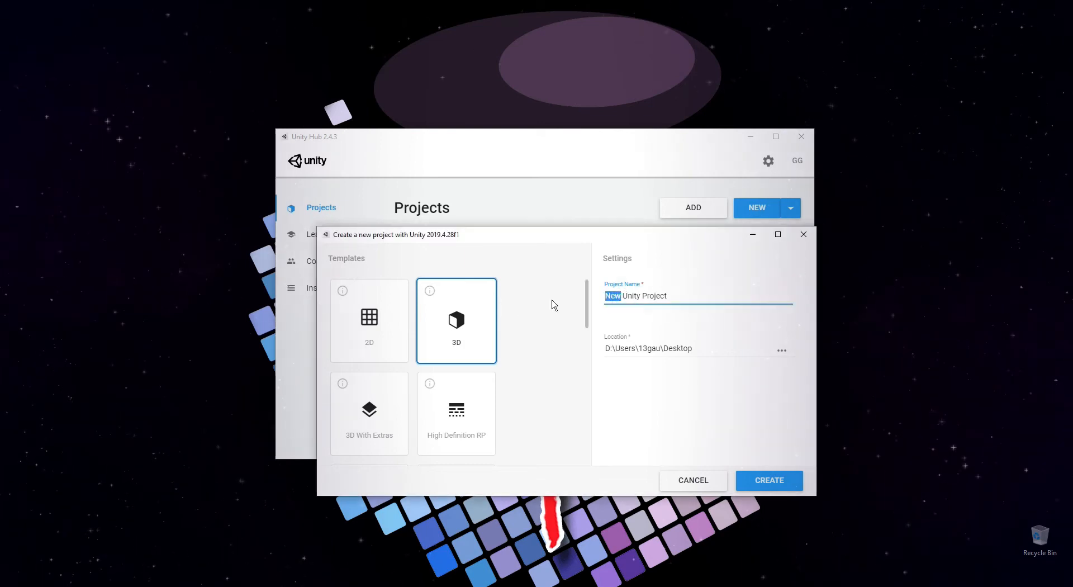
text(TEST)
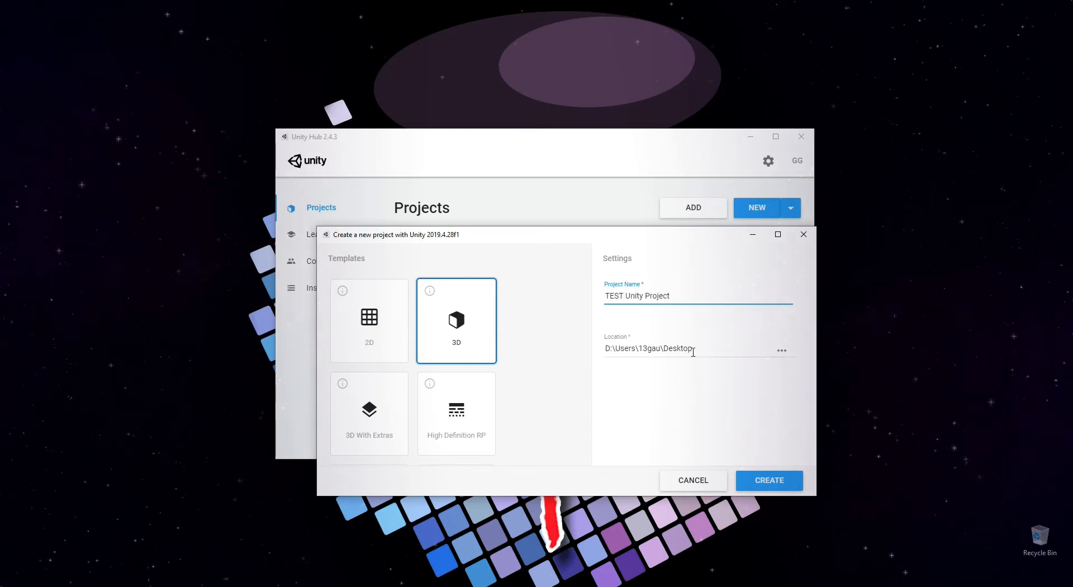
click(770, 487)
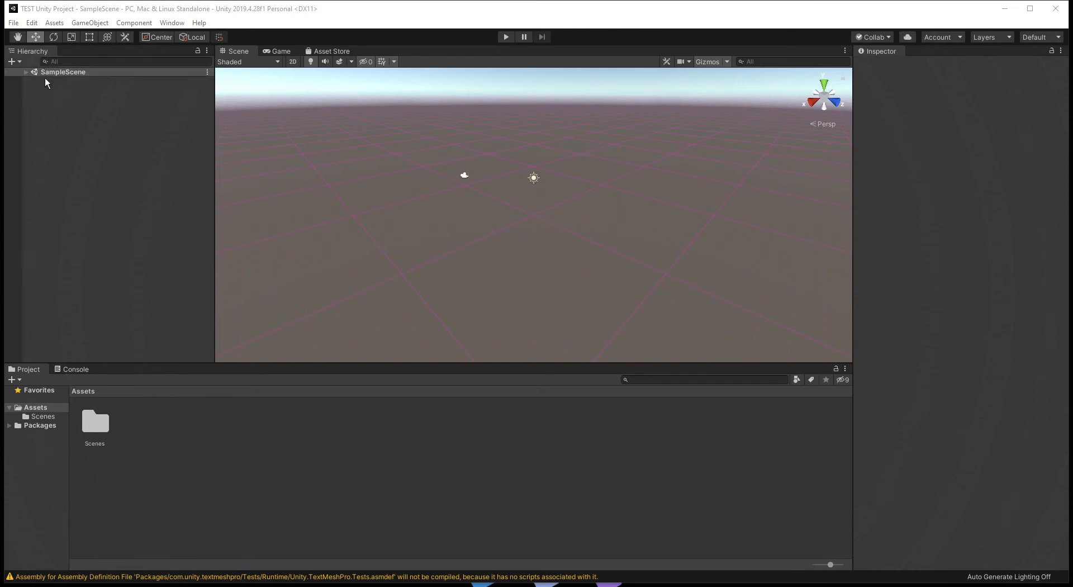
Expand SampleScene and compare the properties of the Main Camera and the Directional Light
click(26, 72)
click(67, 81)
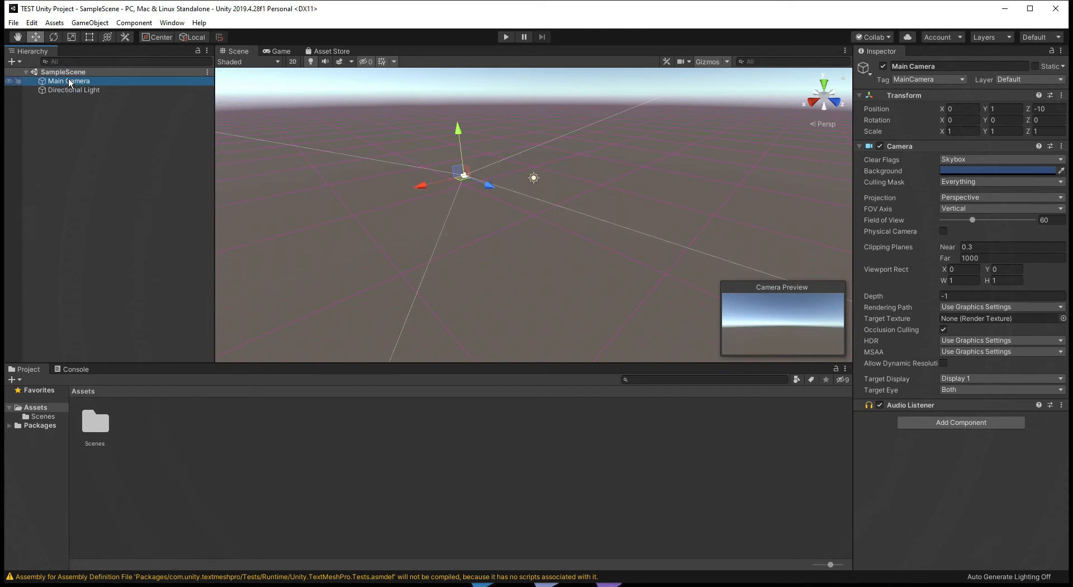
click(72, 88)
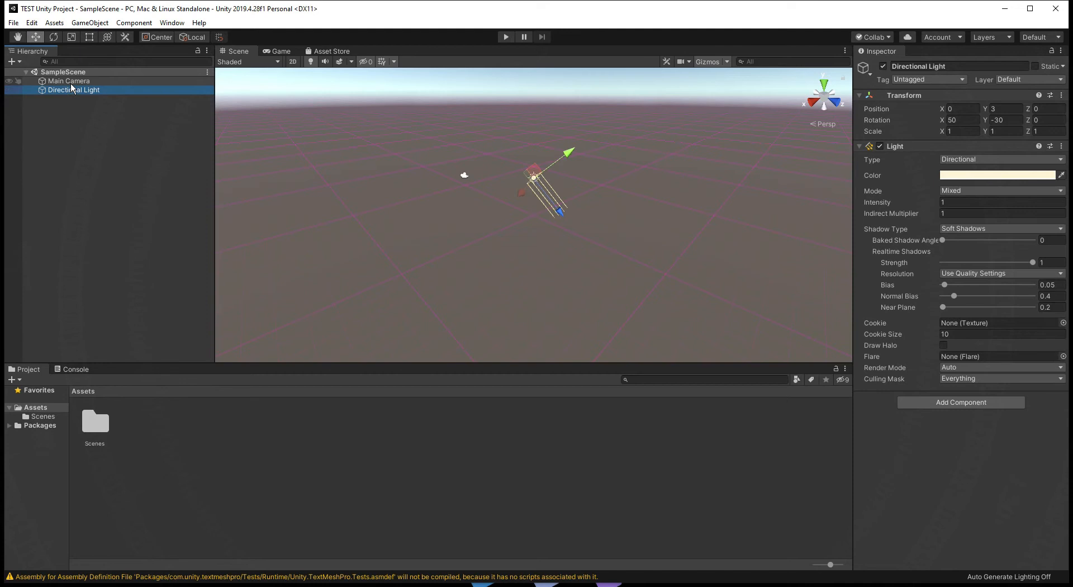
click(70, 81)
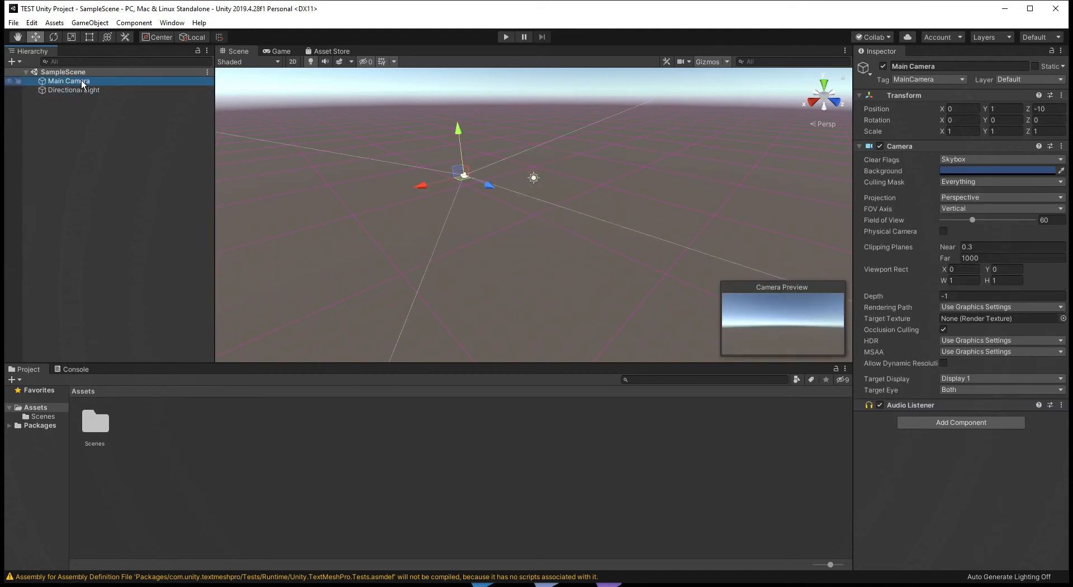
click(65, 89)
click(70, 82)
click(69, 89)
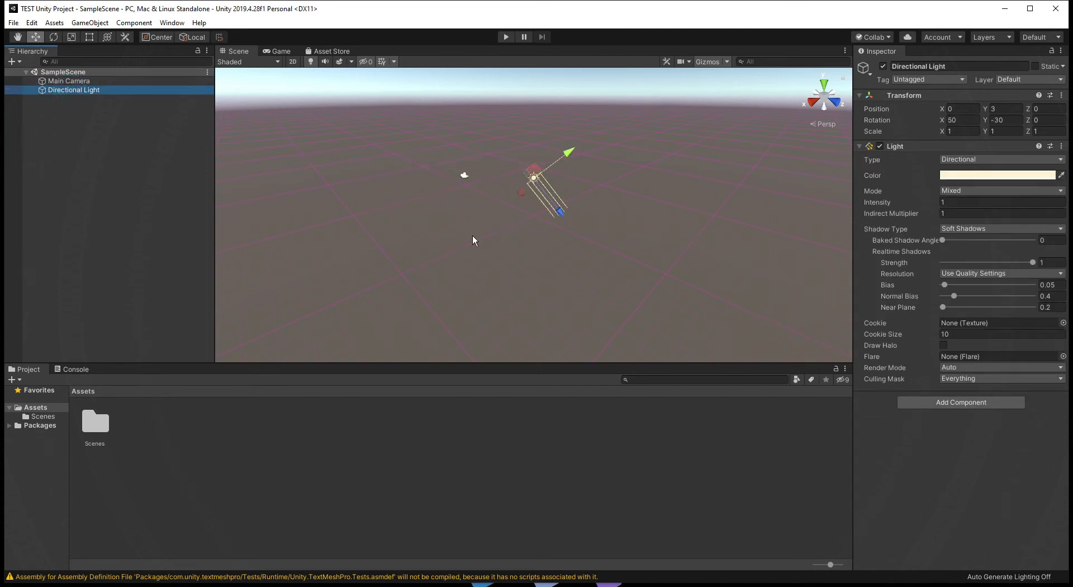
click(81, 81)
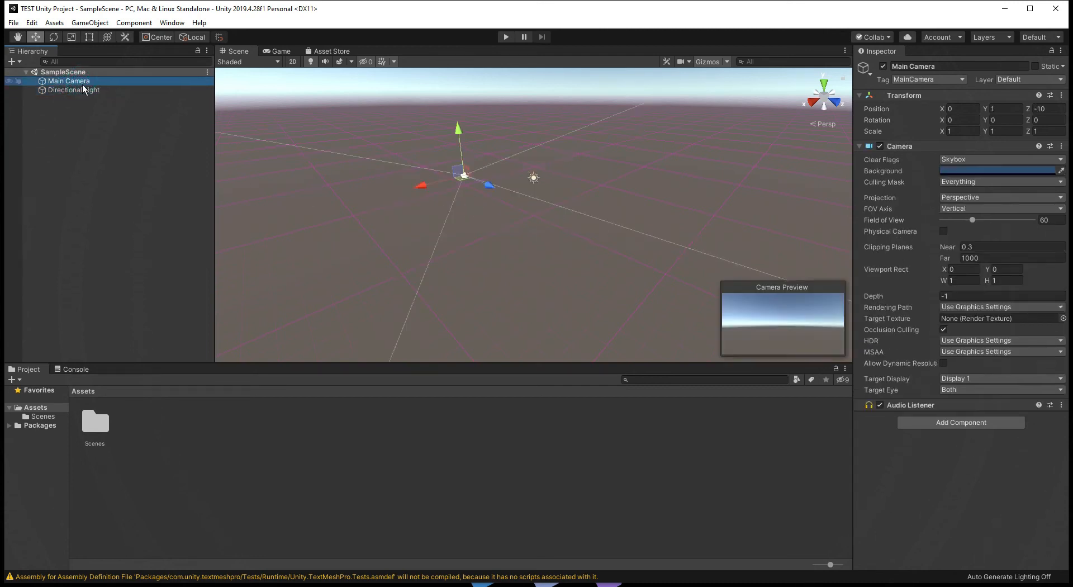
Examine where the Main Camera and the Directional Light are placed in the 3D scene
middle_drag(463, 185, 499, 193)
scroll(499, 193, up, 3)
right_drag(411, 207, 552, 184)
middle_drag(492, 224, 682, 203)
scroll(451, 242, up, 7)
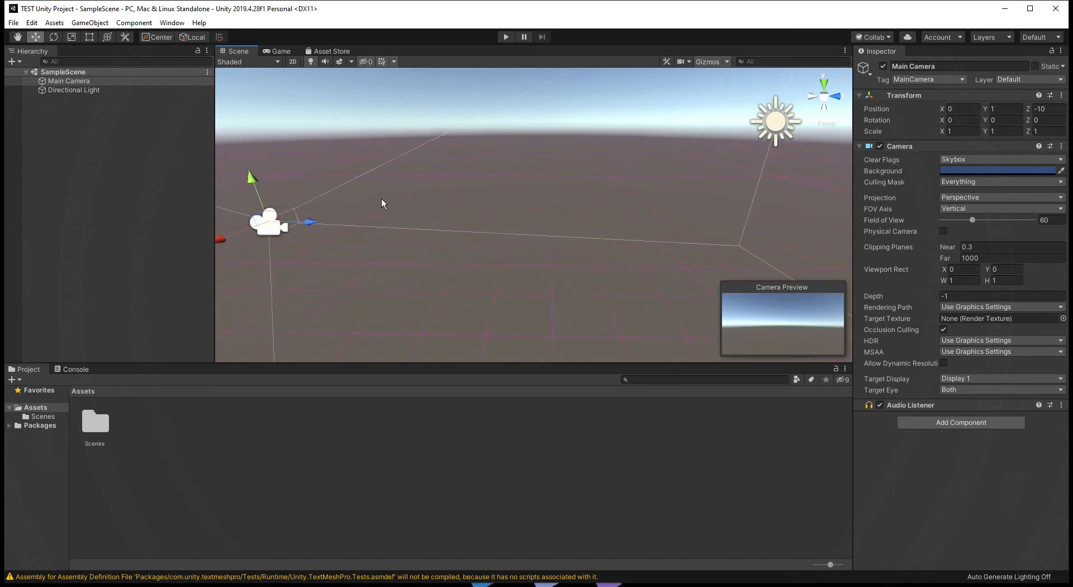
middle_drag(367, 196, 515, 191)
scroll(438, 236, down, 5)
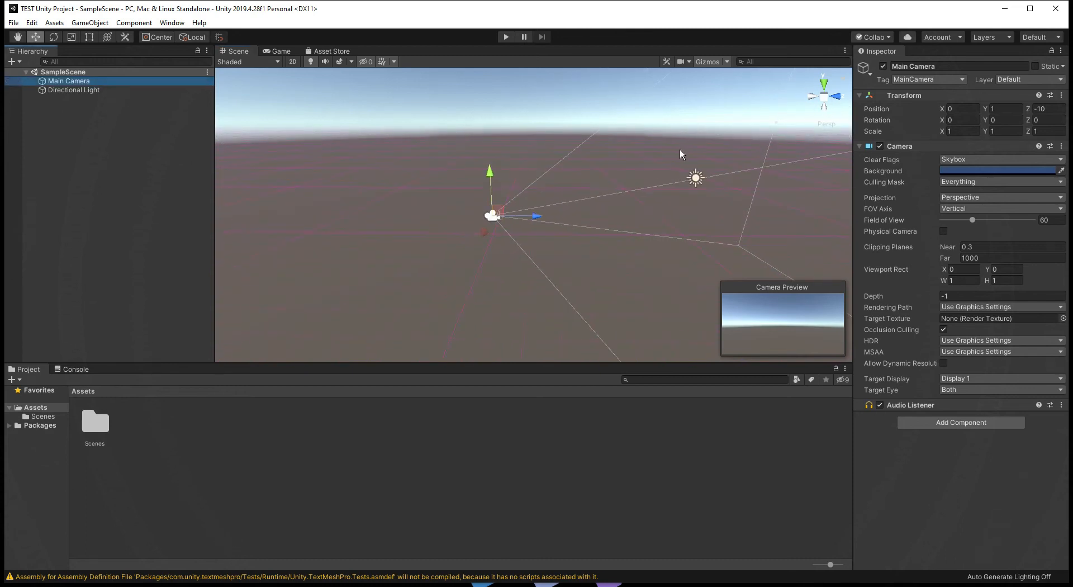
click(84, 90)
click(86, 82)
click(89, 90)
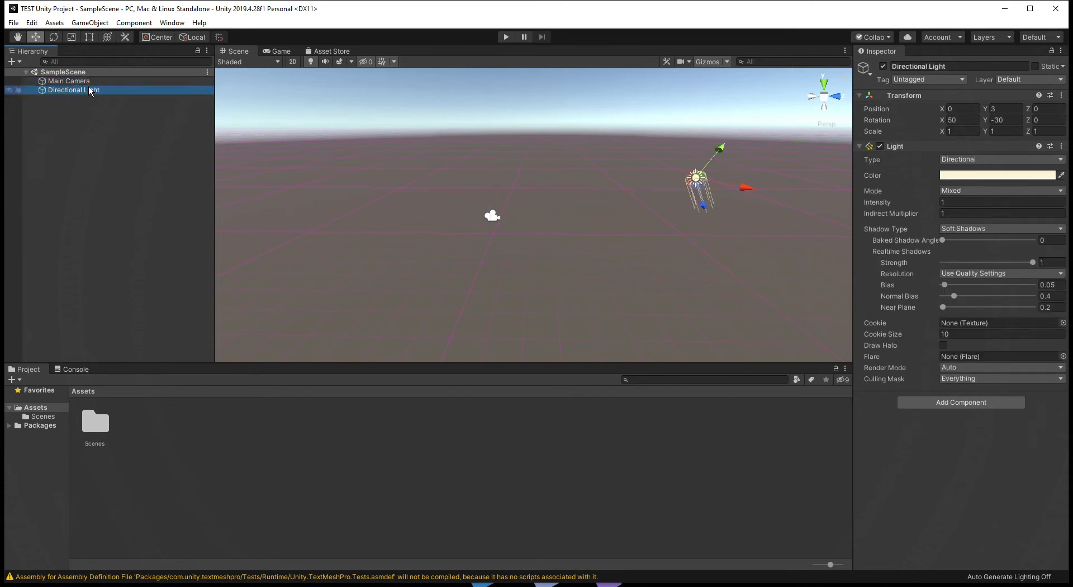
Collapse the Main Camera's Camera component and try switching that component off and on
click(90, 82)
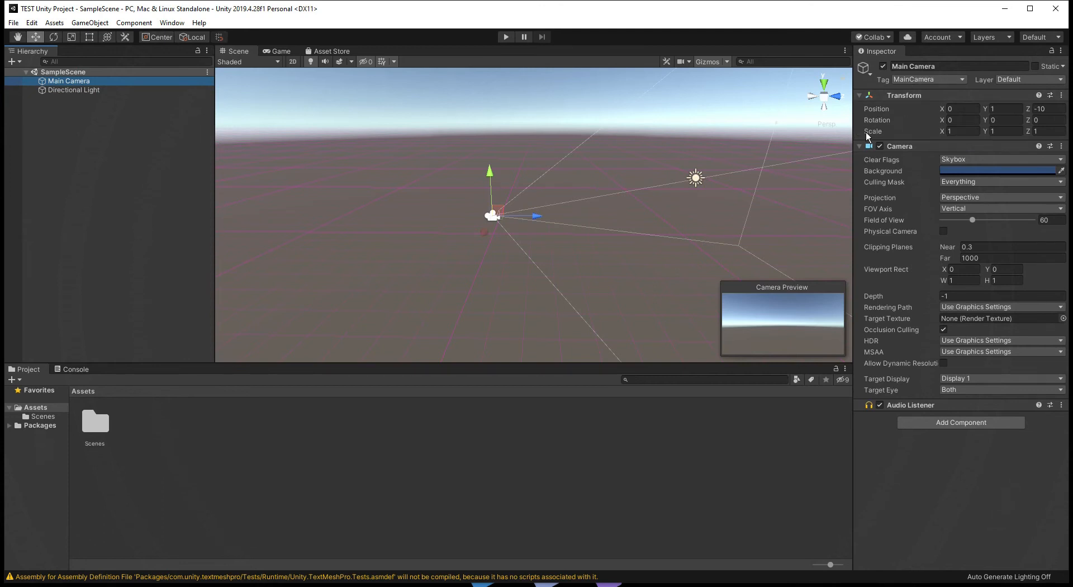
click(859, 146)
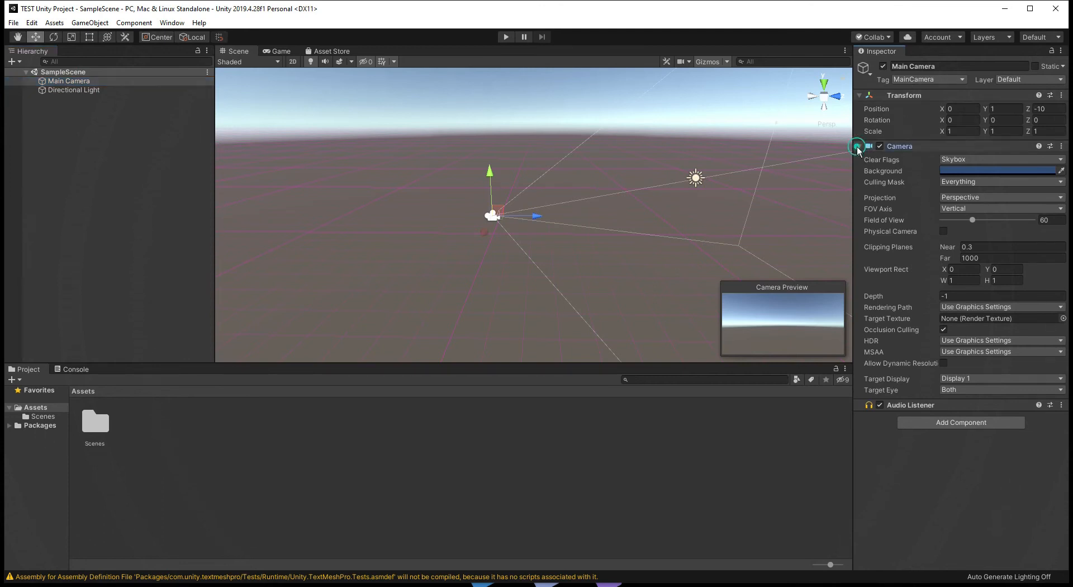
click(860, 96)
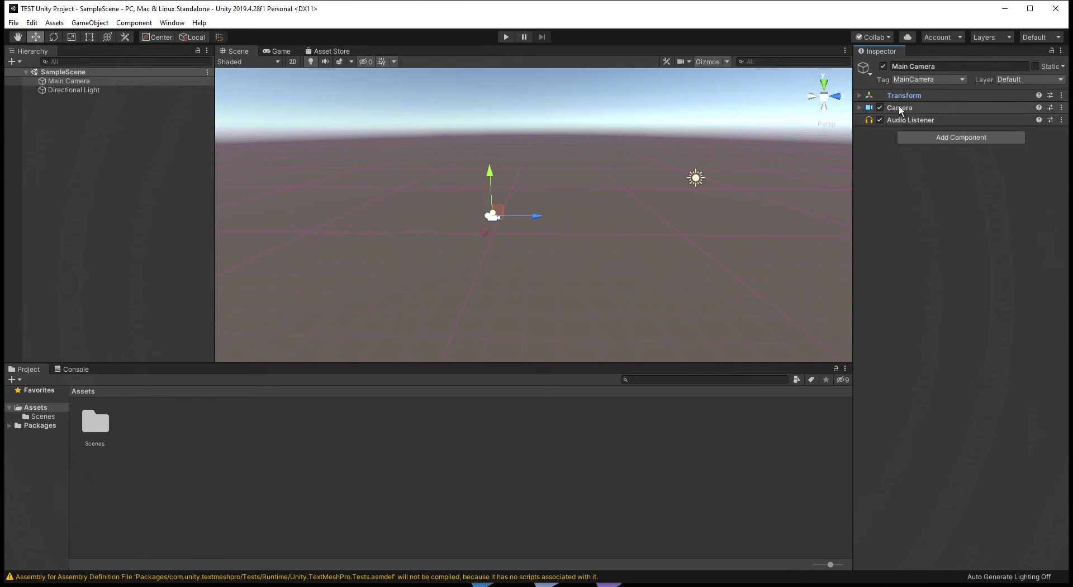
click(859, 96)
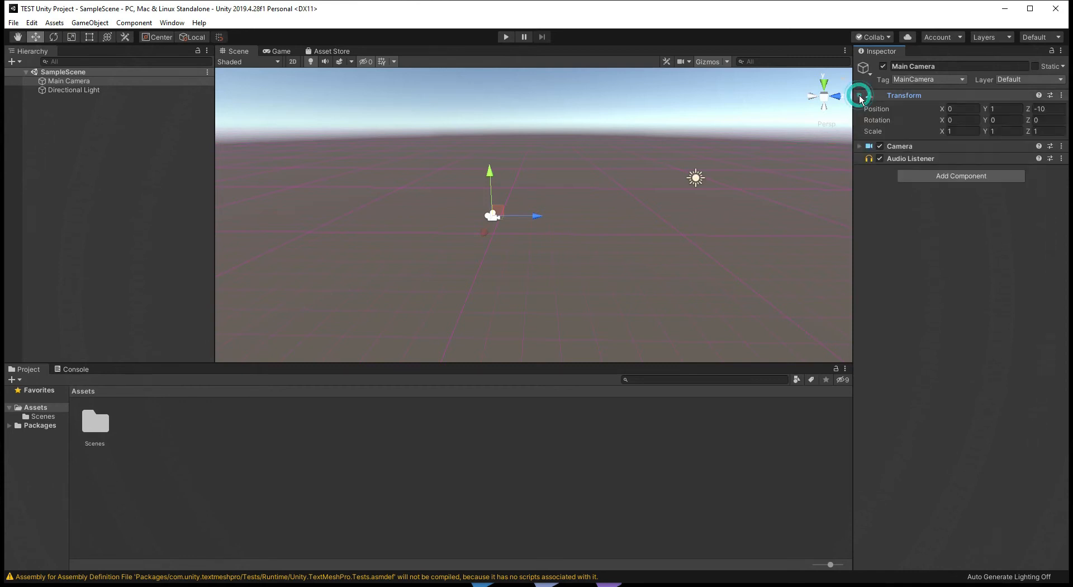
click(880, 146)
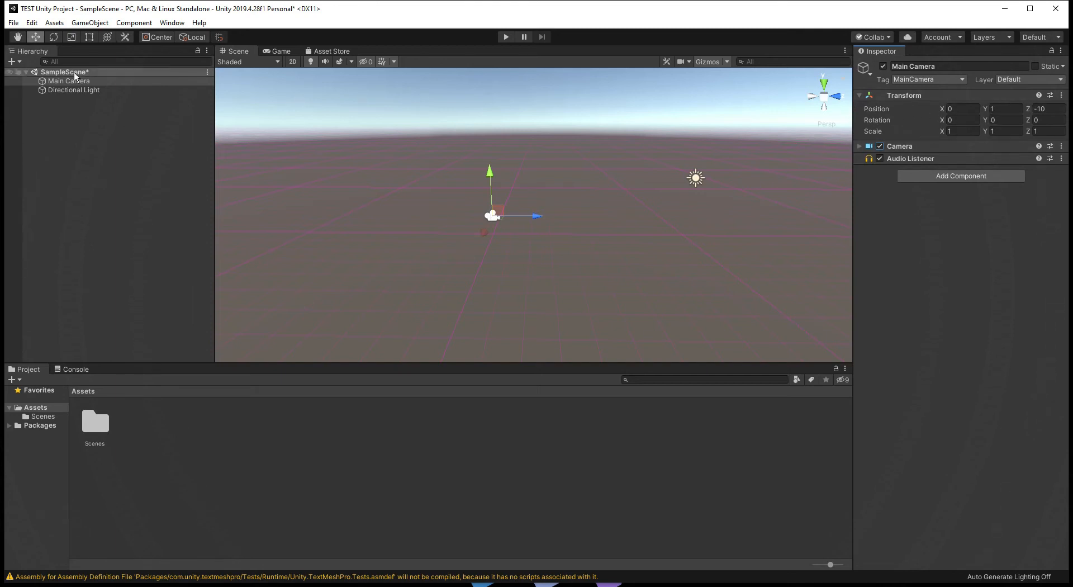
Collapse the Directional Light's Light component and review which components the light and the Main Camera have
click(75, 90)
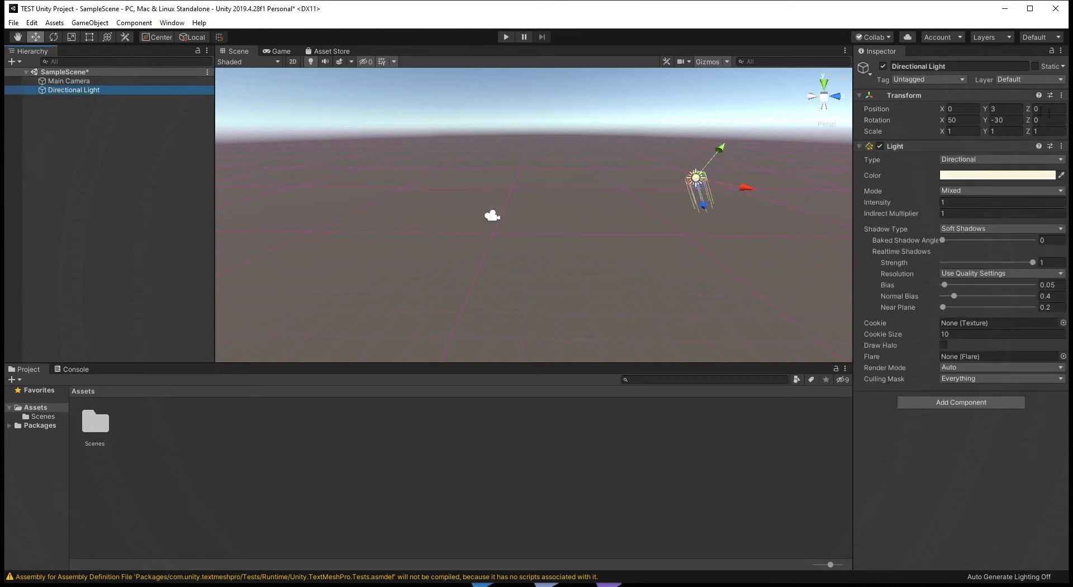
click(859, 146)
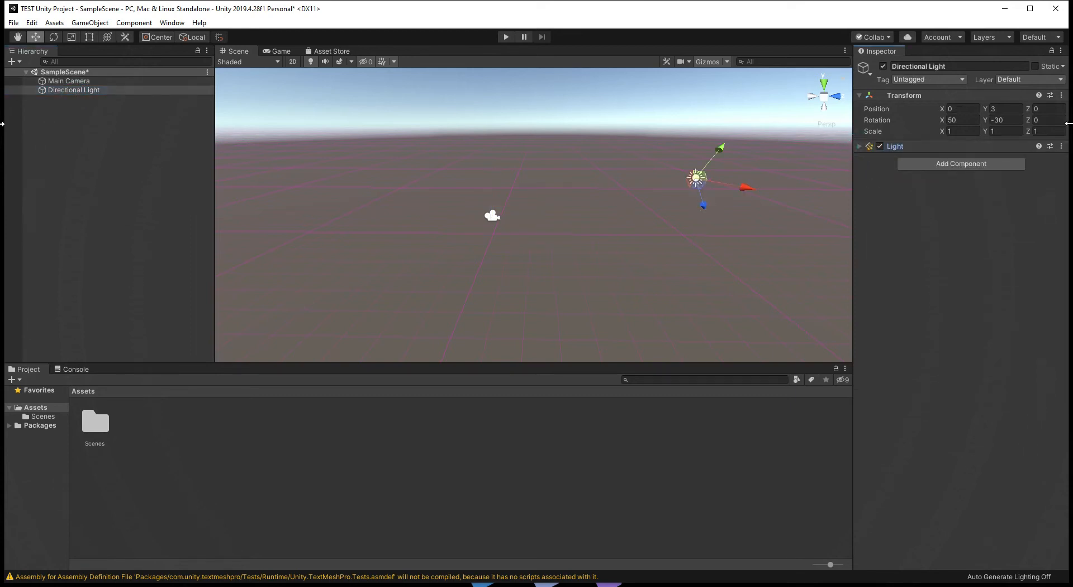
click(92, 82)
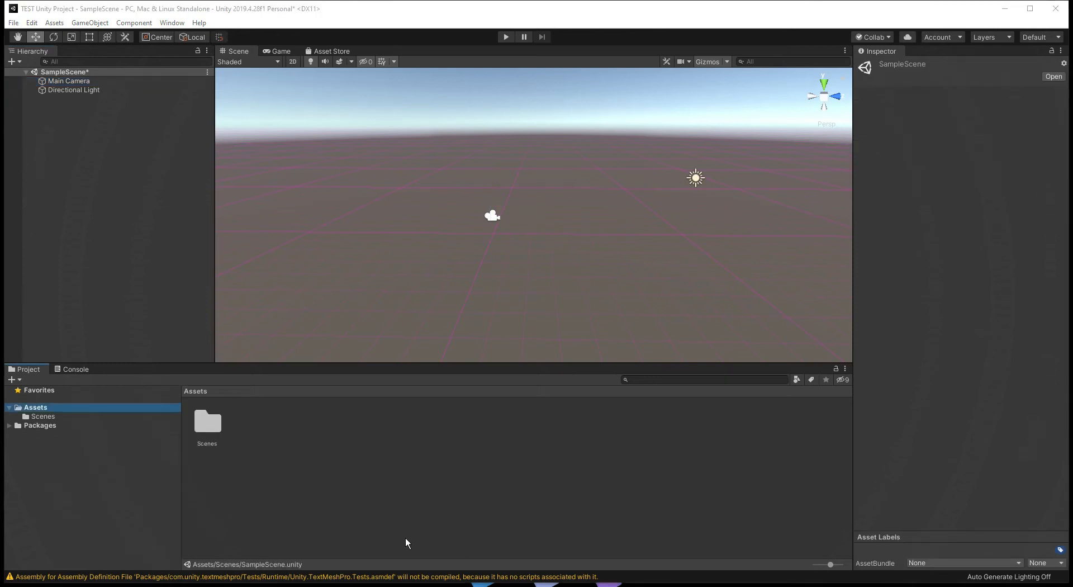
click(85, 89)
Locate the SampleScene asset in the Assets Scenes folder and preview the scene in the Game view before returning to the Scene view
click(63, 408)
click(49, 416)
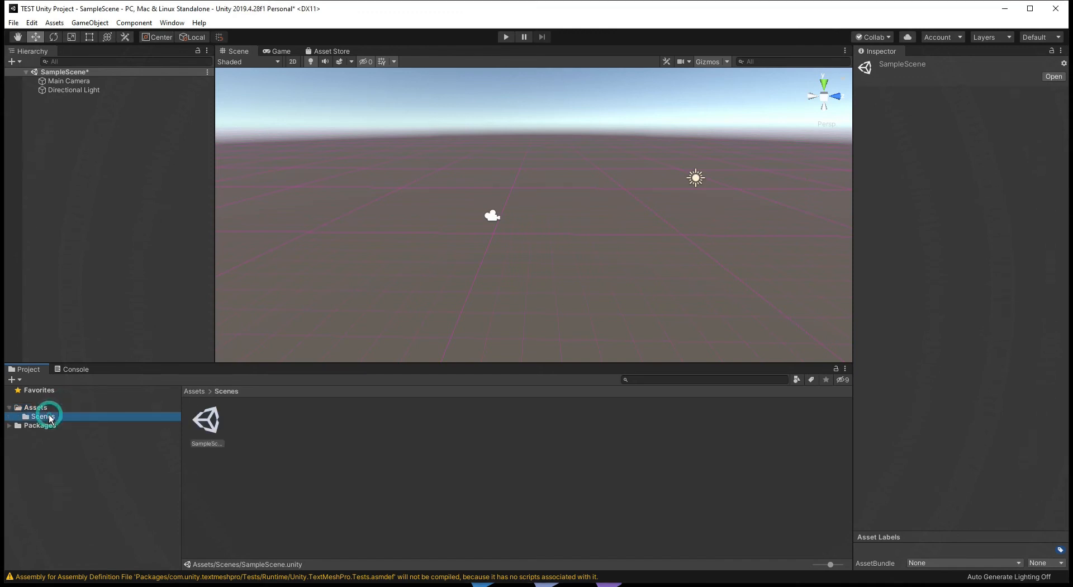
click(208, 426)
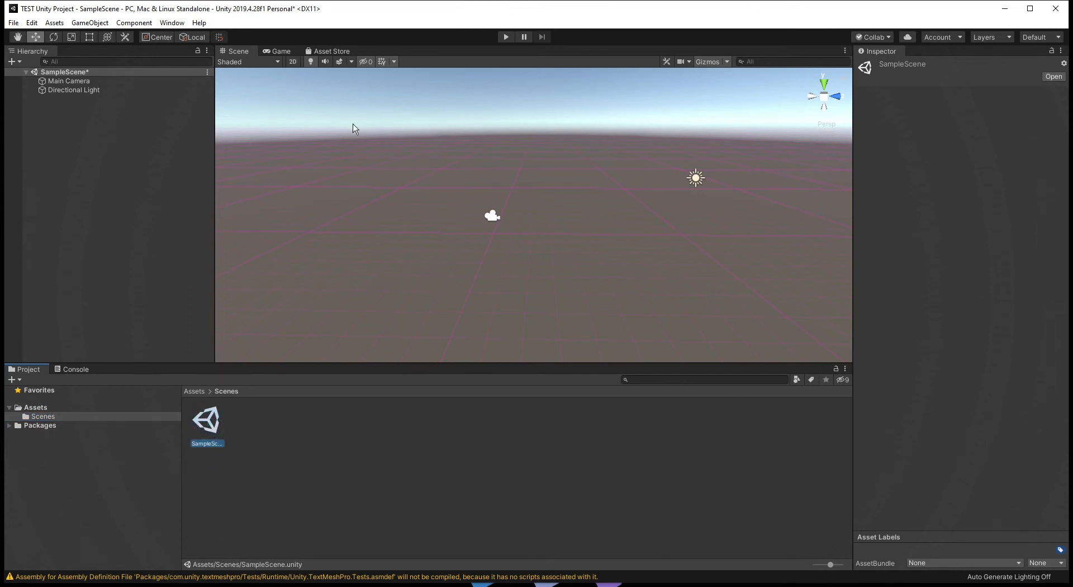
click(266, 50)
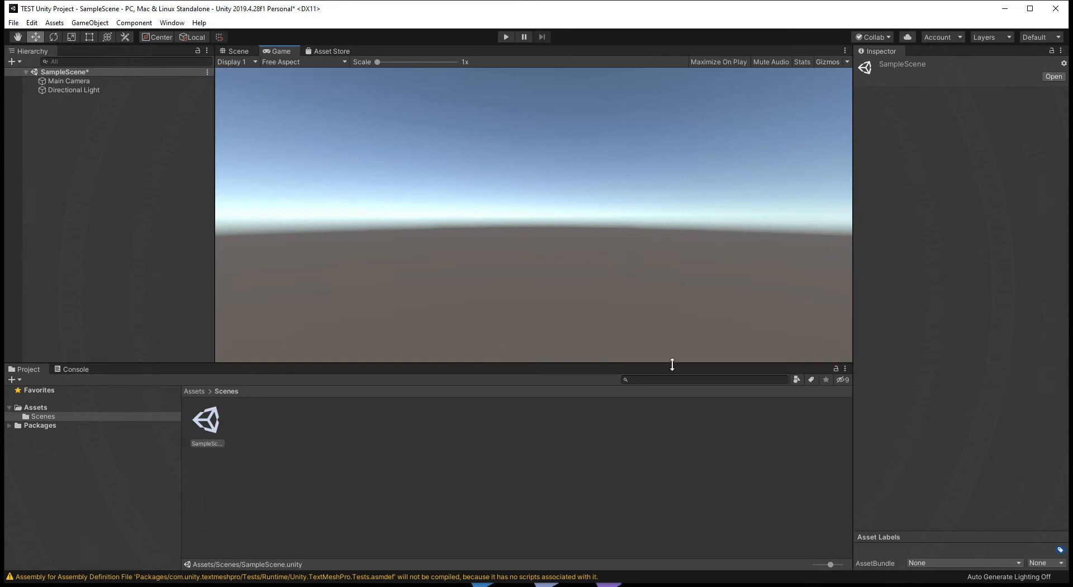
click(241, 53)
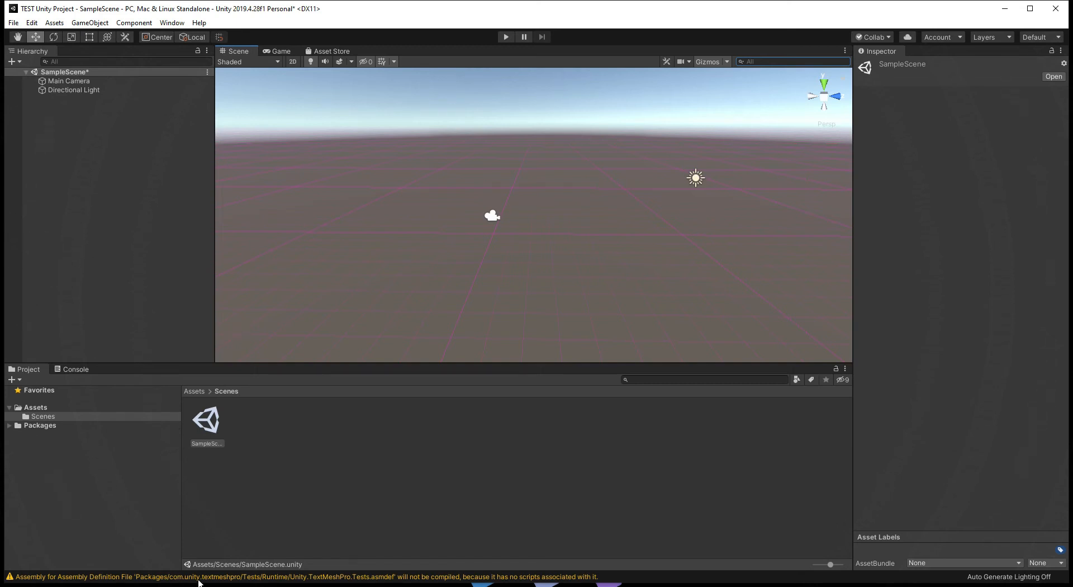
Clear the asset selection and save SampleScene
click(253, 538)
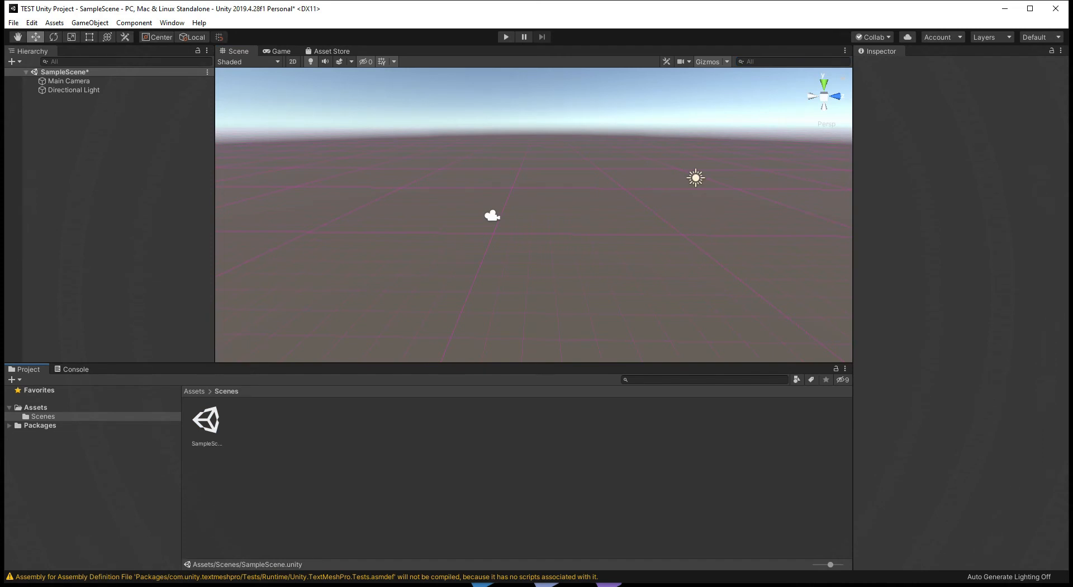
click(12, 23)
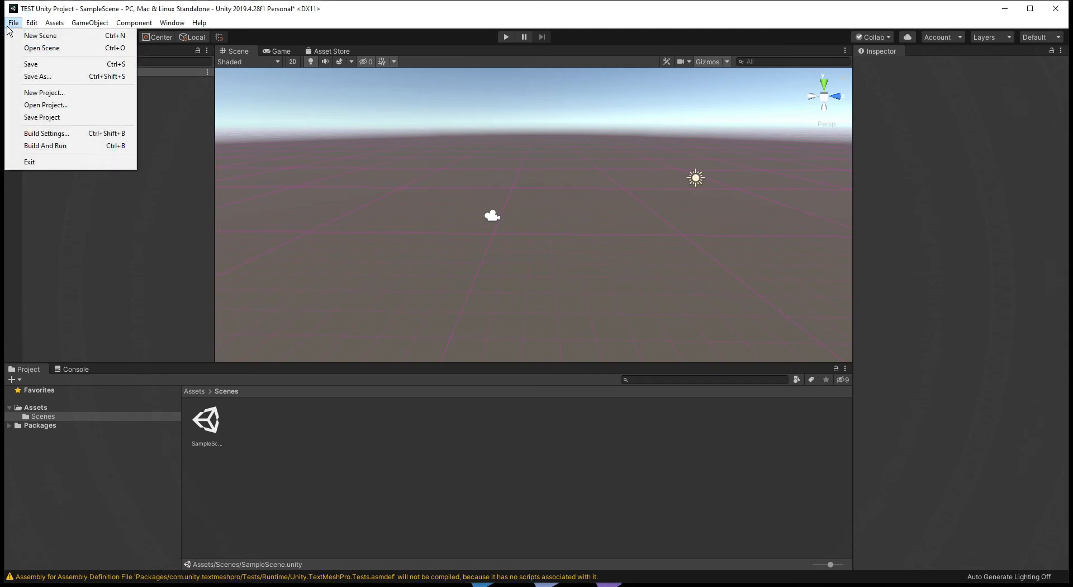
click(105, 68)
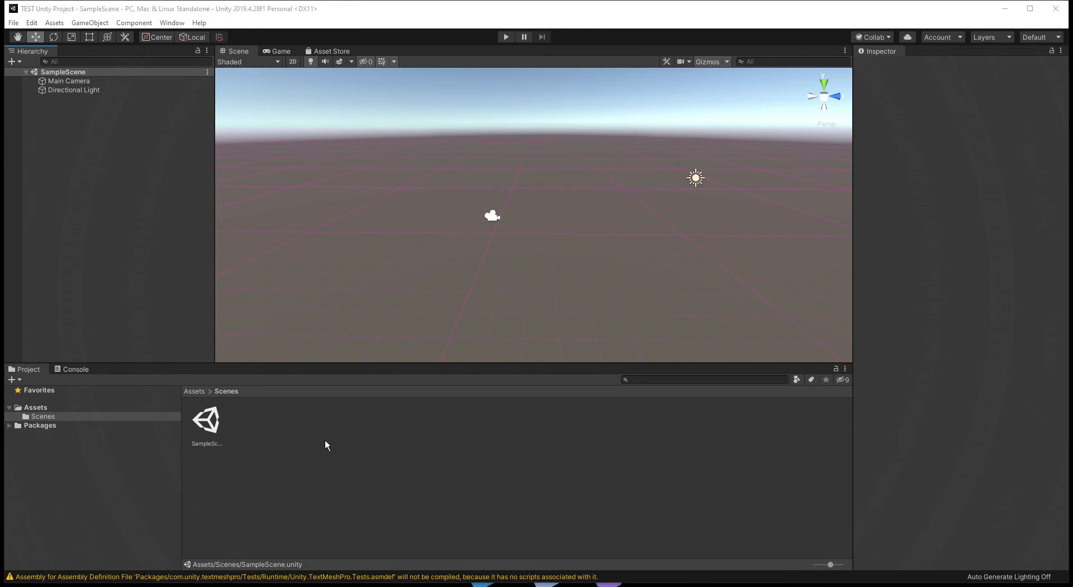
Show the SampleScene asset in File Explorer and browse the TEST Unity Project folder down to Assets and Scenes
click(206, 420)
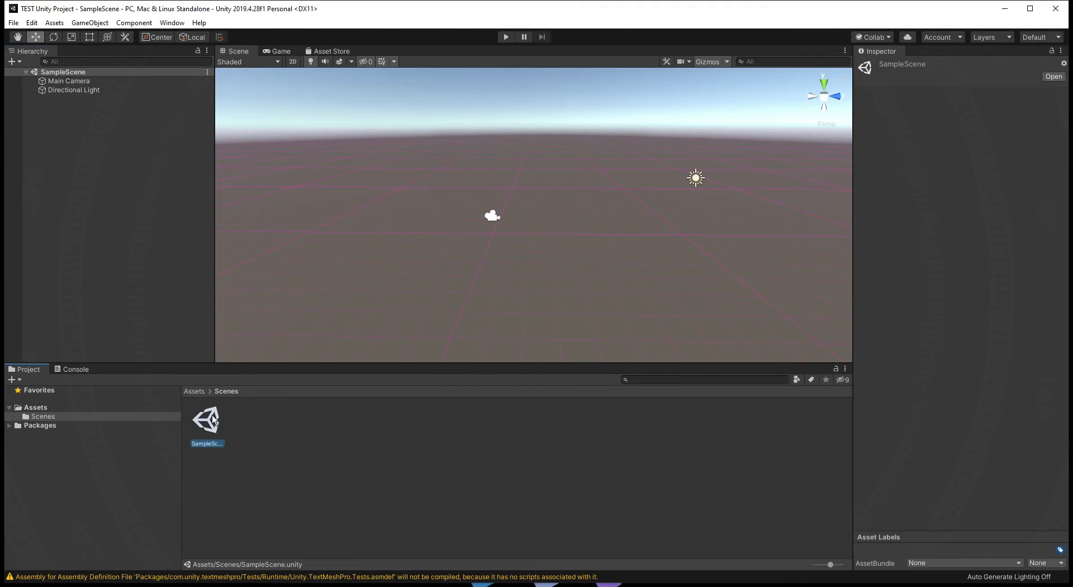
right_click(199, 416)
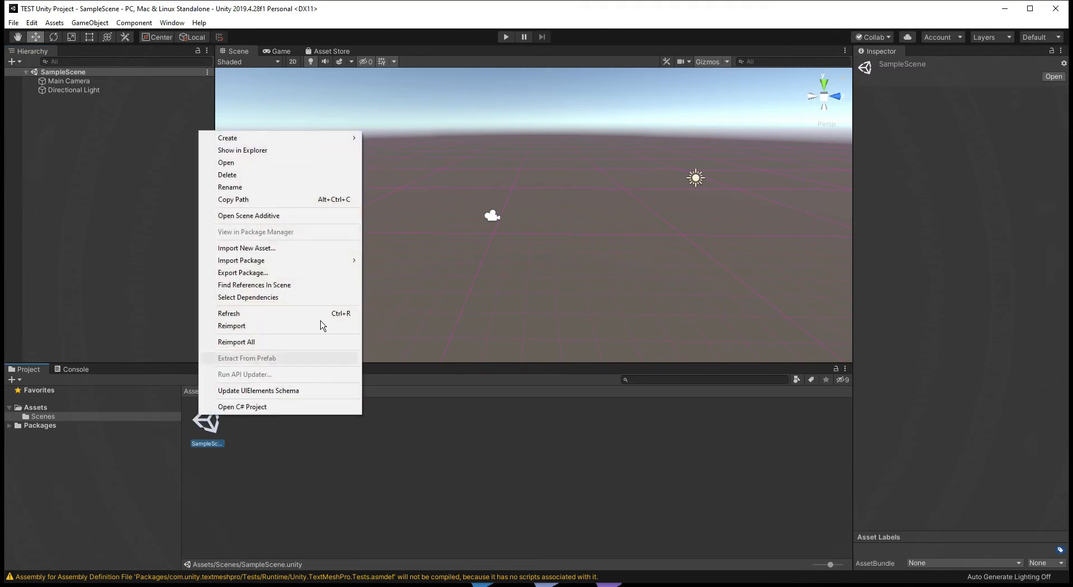
click(240, 149)
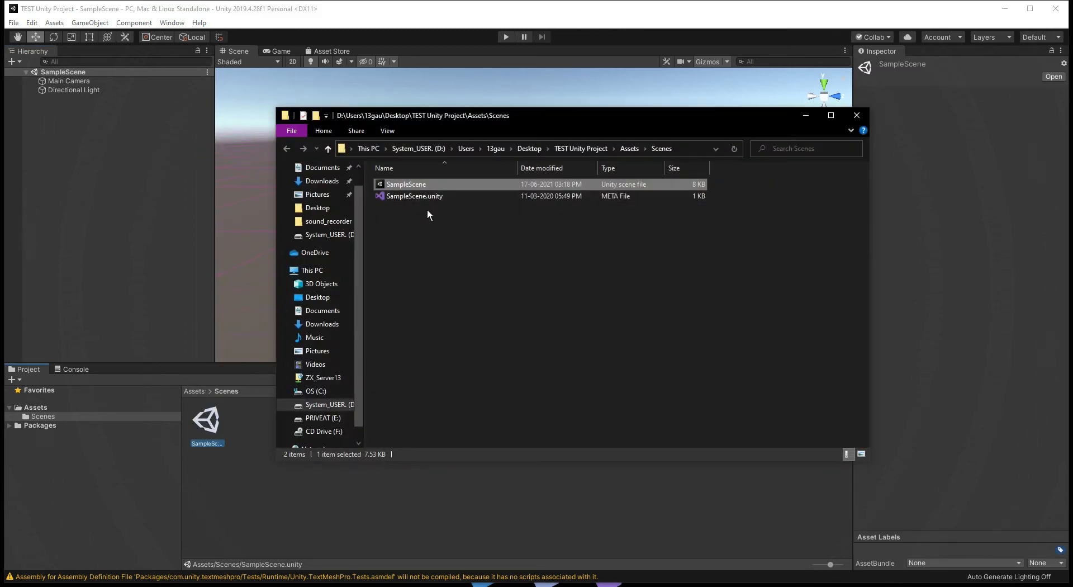
click(328, 149)
click(328, 148)
click(328, 149)
double_click(386, 187)
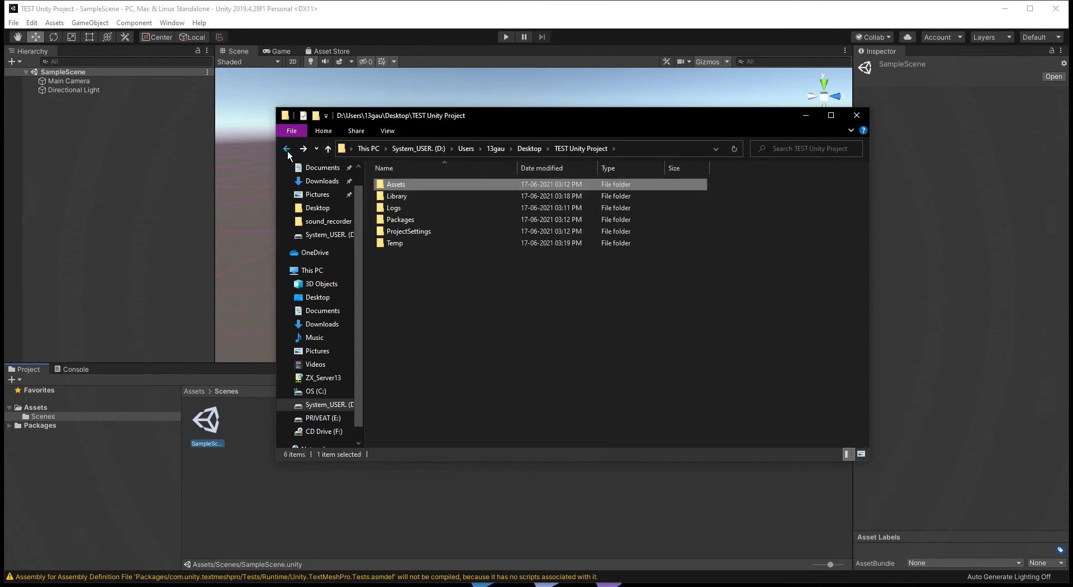
double_click(385, 185)
double_click(408, 182)
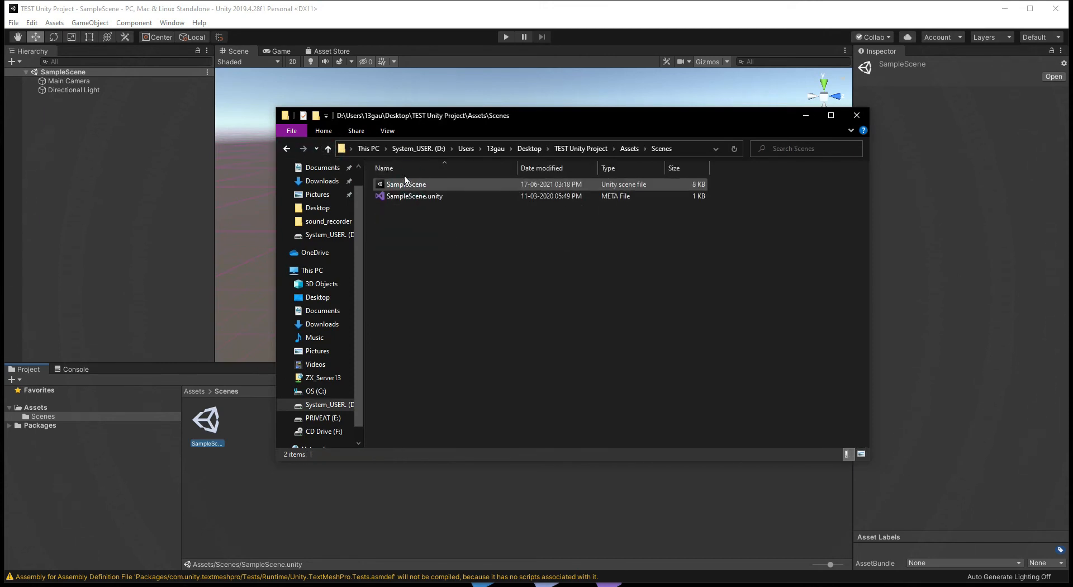
click(857, 115)
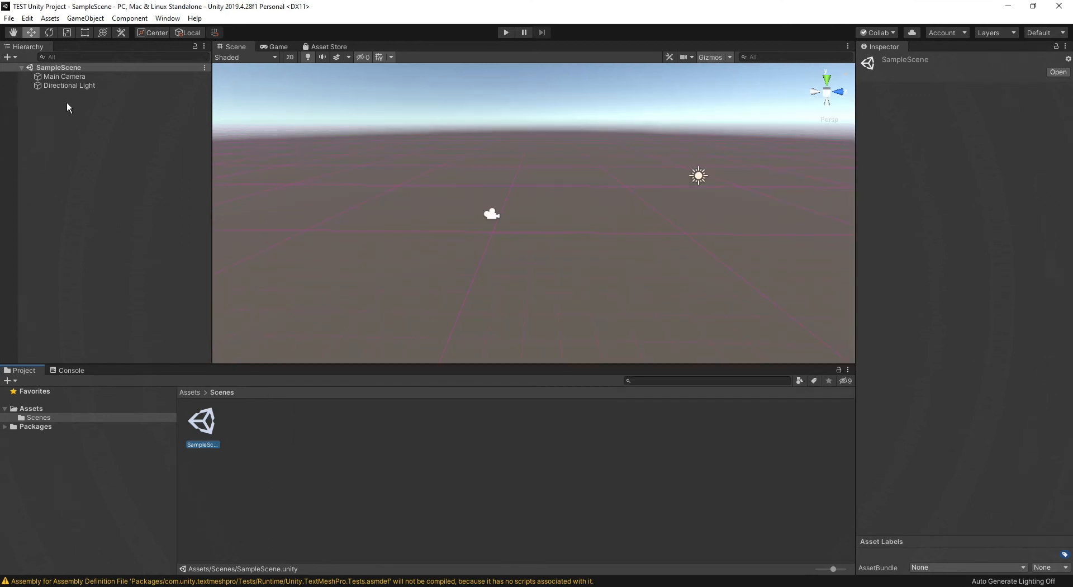
Add a 3D cube to SampleScene and frame it in the Scene view
right_click(66, 102)
mouse_move(119, 224)
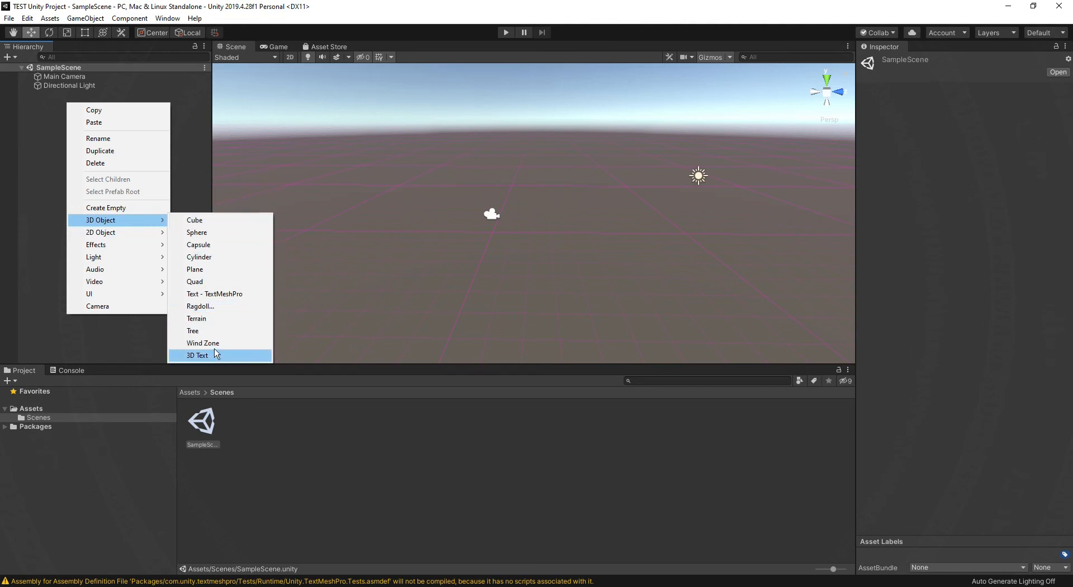
click(201, 222)
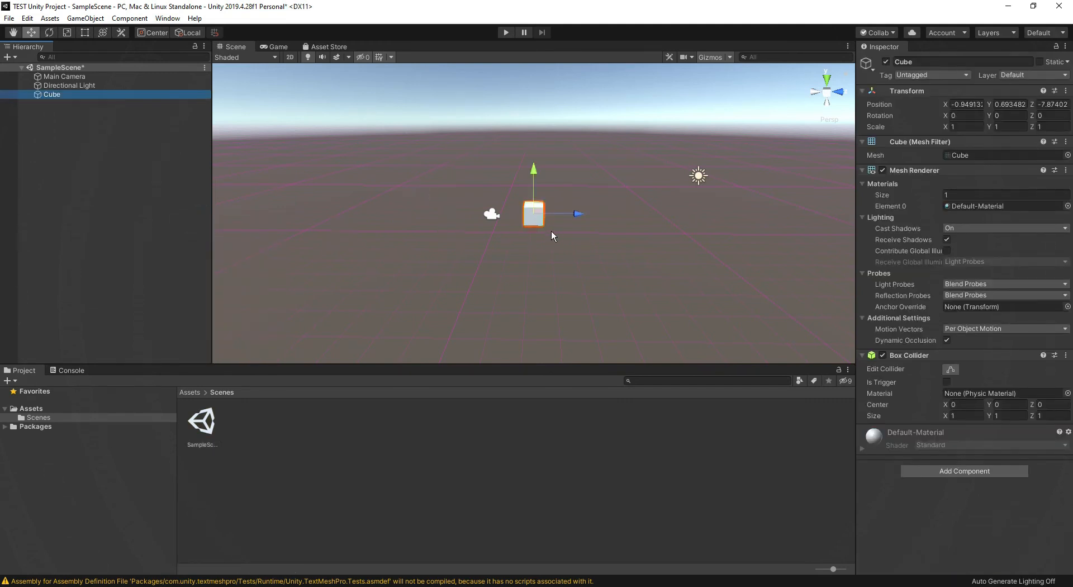
key(f)
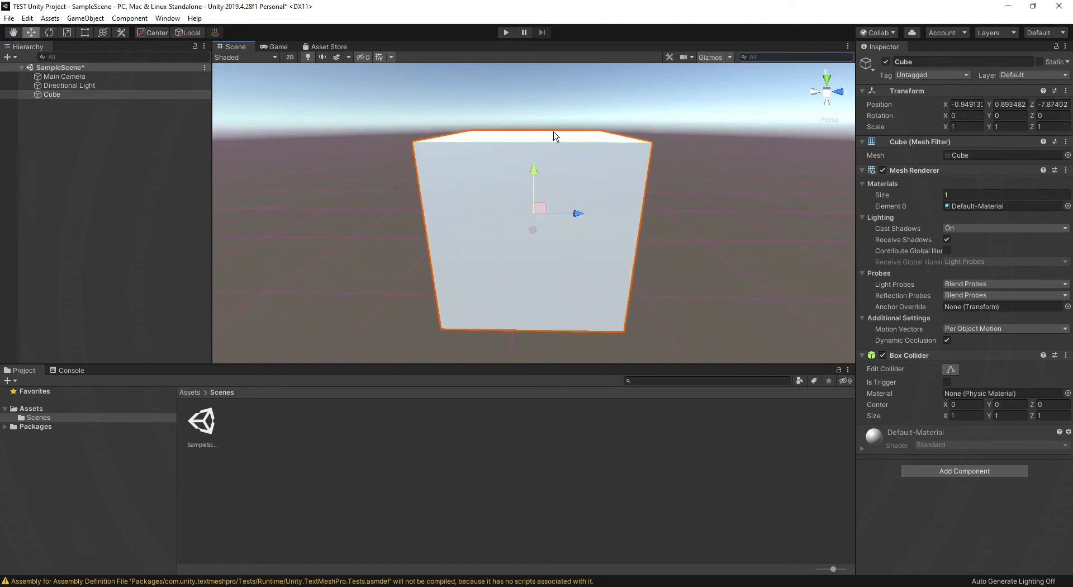
Look around the new cube in the Scene view, refocus on it and alternate between the Hand and Move tools
alt+drag(601, 134, 609, 167)
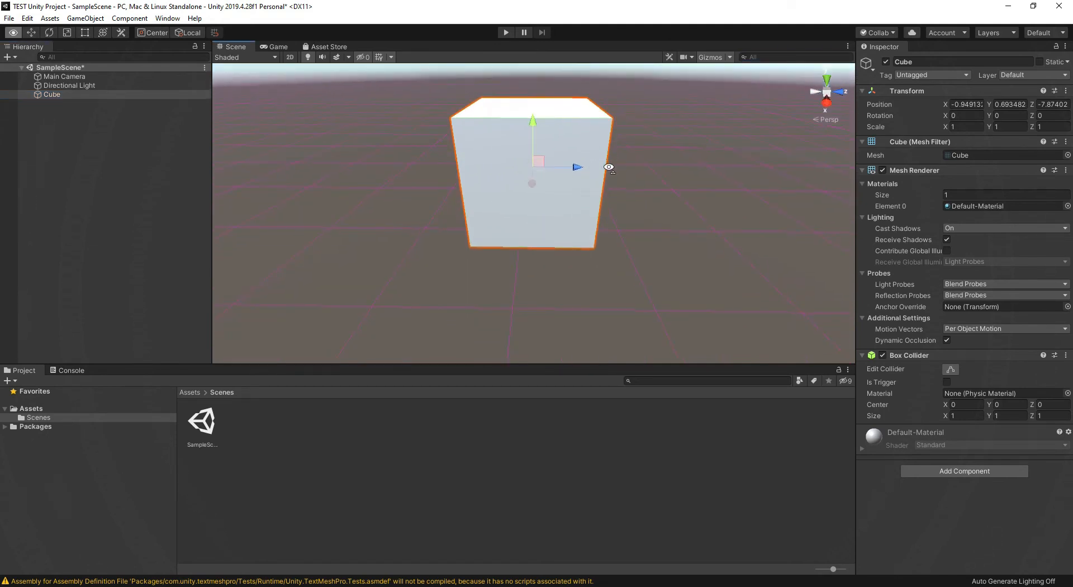
key(s)
right_drag(609, 167, 621, 142)
key(f)
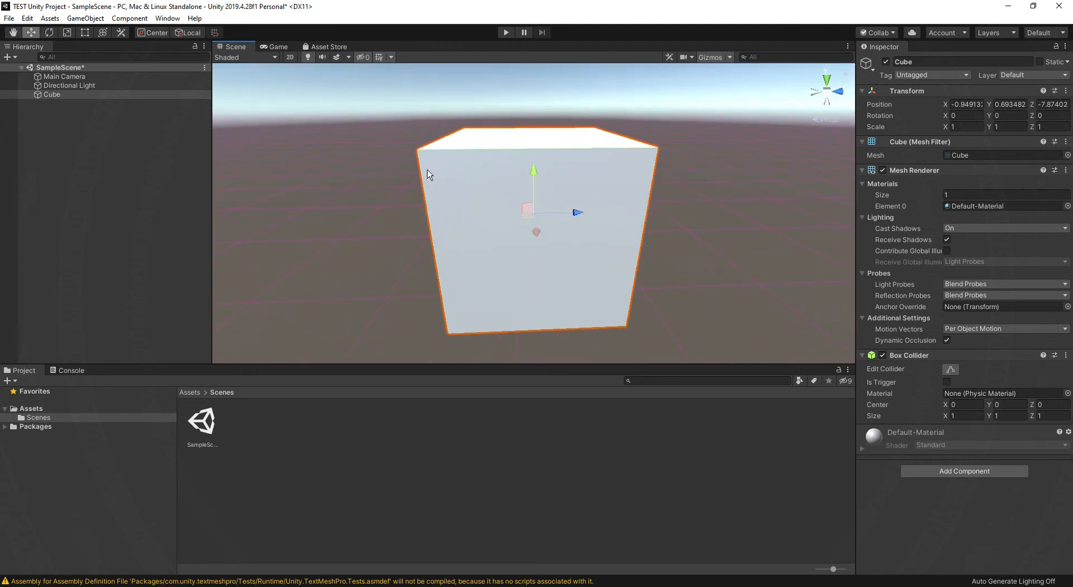
key(q)
key(w)
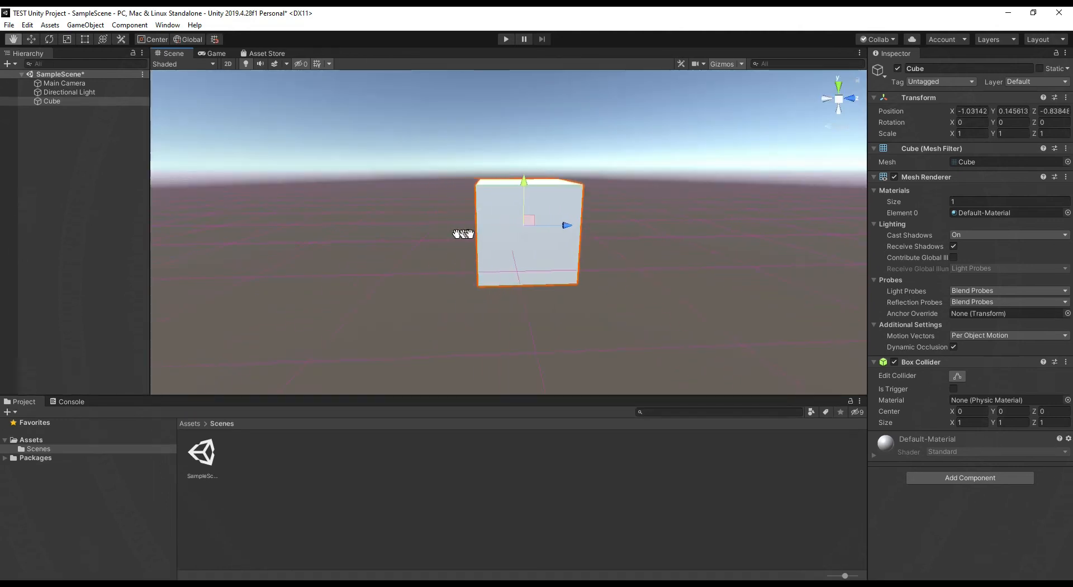
Explore Scene view navigation around the cube by orbiting, zooming in and out, and looking toward the Main Camera
middle_drag(462, 232, 505, 256)
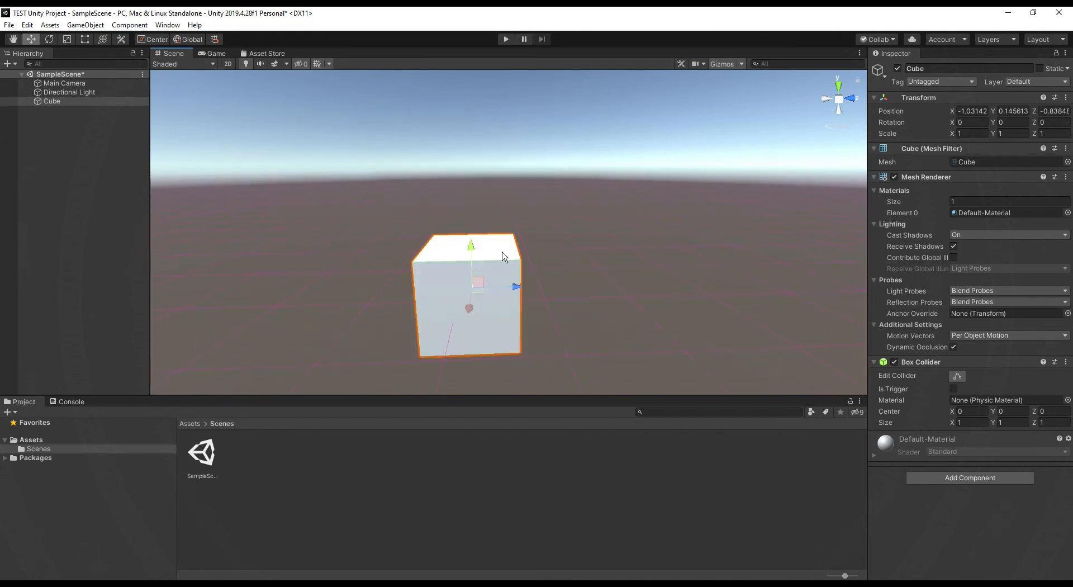
key(alt)
alt+drag(531, 236, 555, 258)
scroll(552, 227, down, 3)
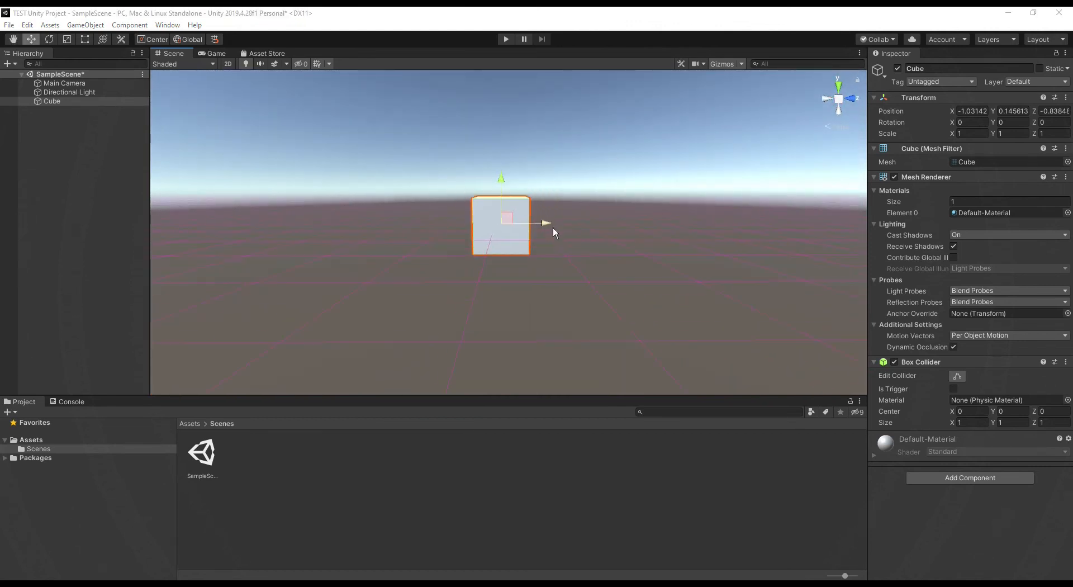
scroll(552, 227, up, 3)
scroll(559, 230, up, 2)
scroll(558, 230, down, 5)
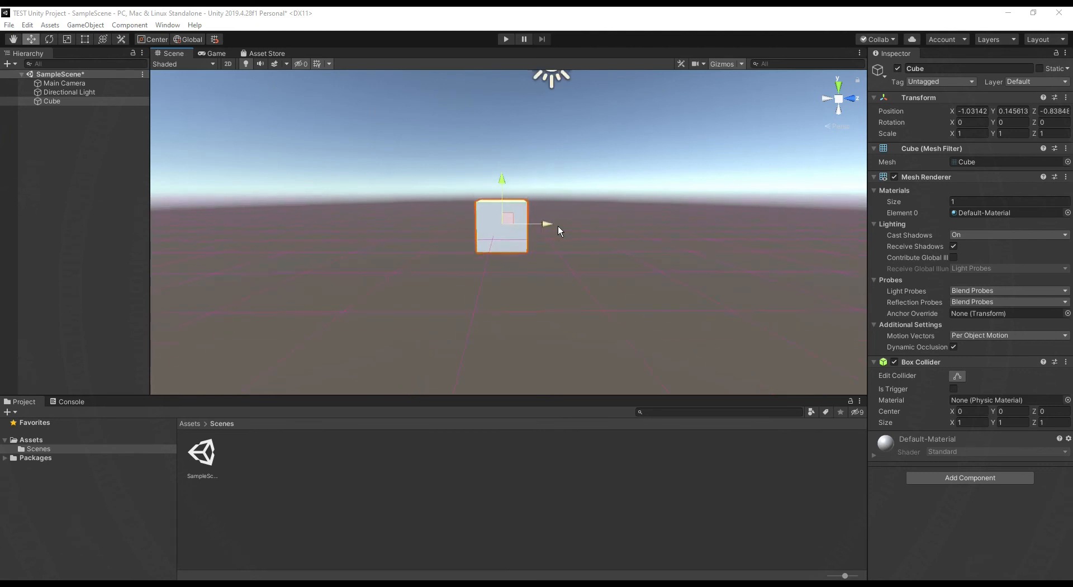
scroll(558, 226, up, 3)
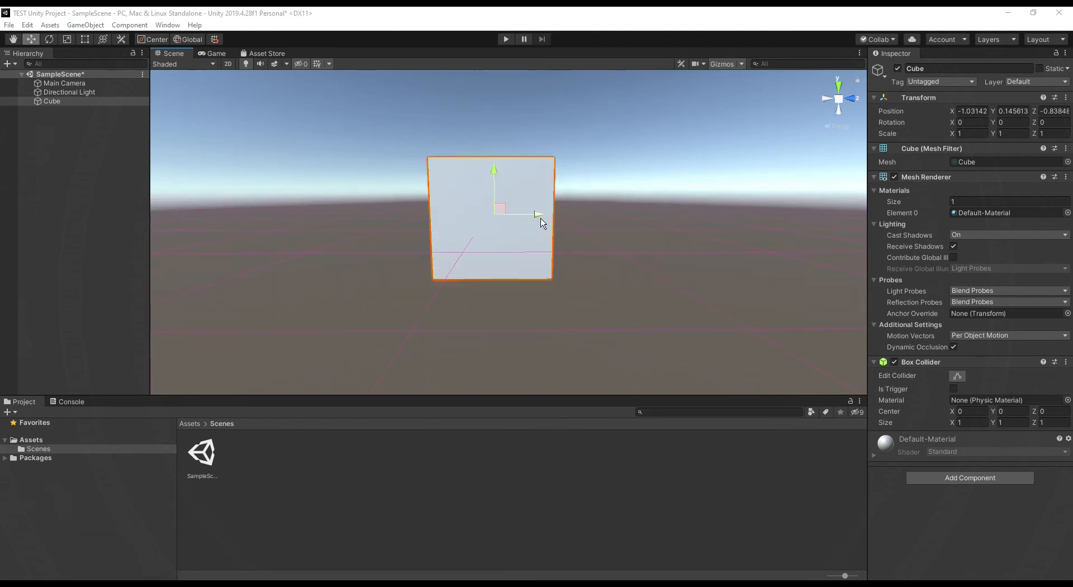
alt+right_drag(542, 209, 570, 237)
alt+drag(575, 233, 484, 272)
alt+drag(398, 197, 367, 189)
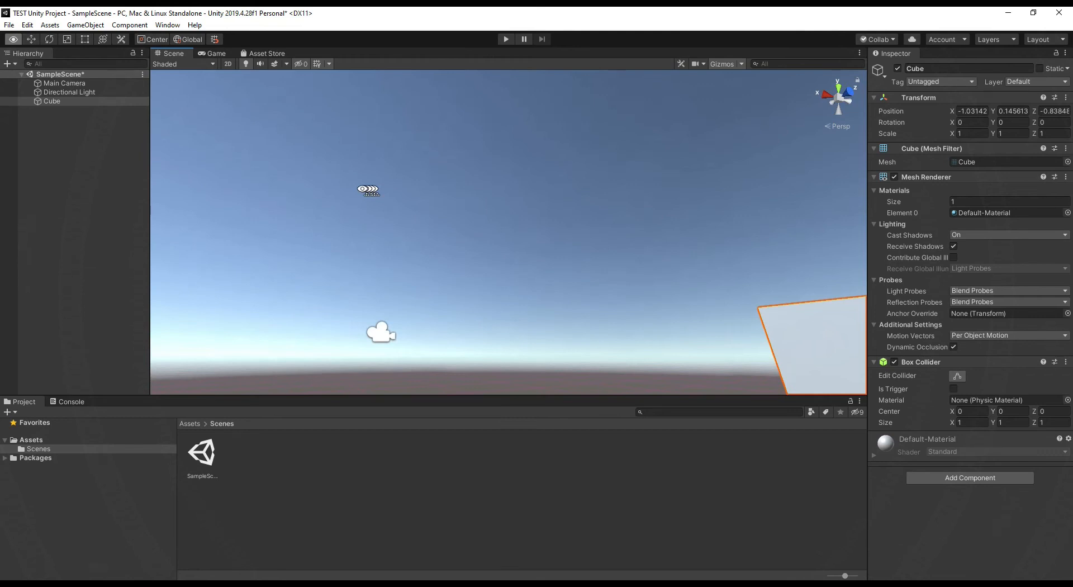
alt+drag(368, 190, 335, 167)
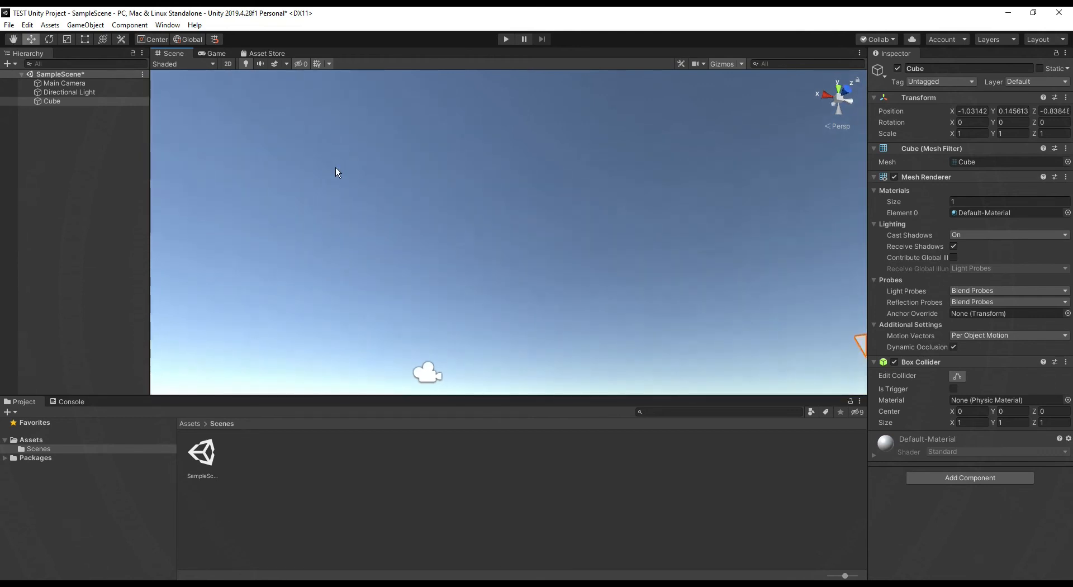
Turn the view away from the cube and bring it back into focus repeatedly, including from its hierarchy entry
key(f)
right_drag(485, 136, 1028, 383)
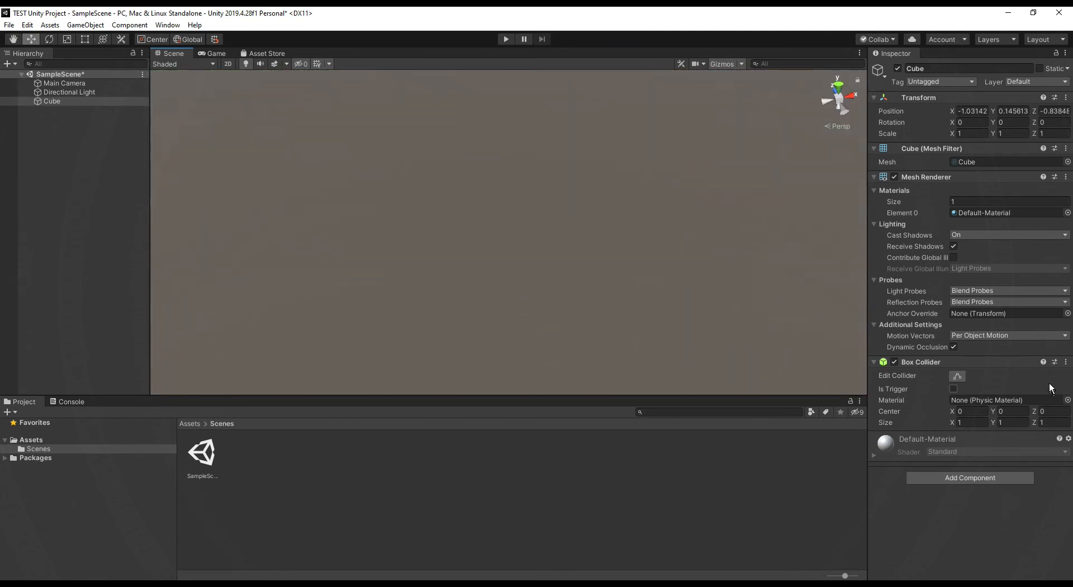
key(f)
right_drag(765, 297, 620, 91)
key(f)
right_drag(693, 233, 460, 417)
key(f)
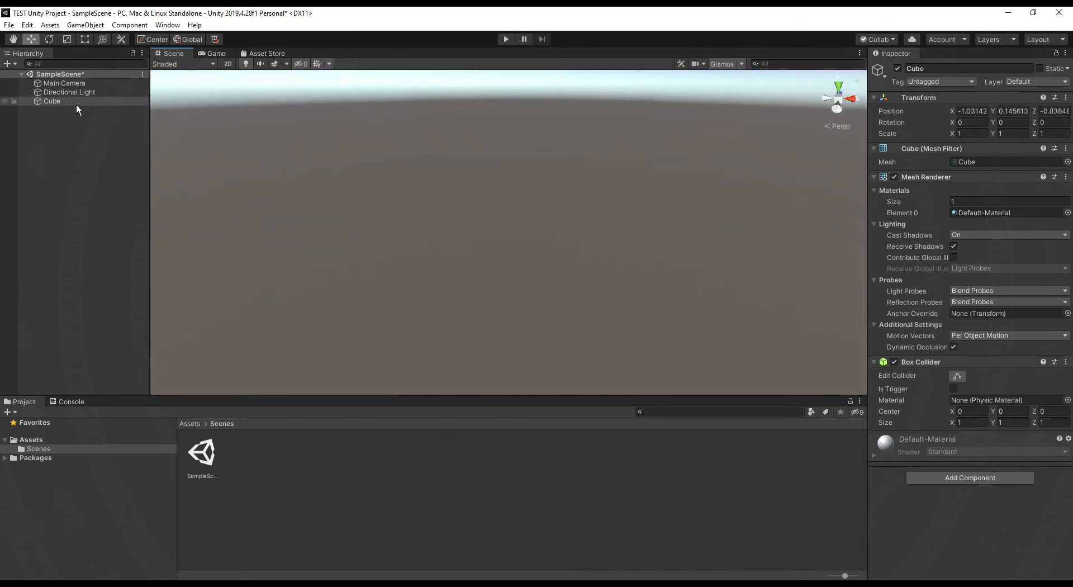
double_click(50, 101)
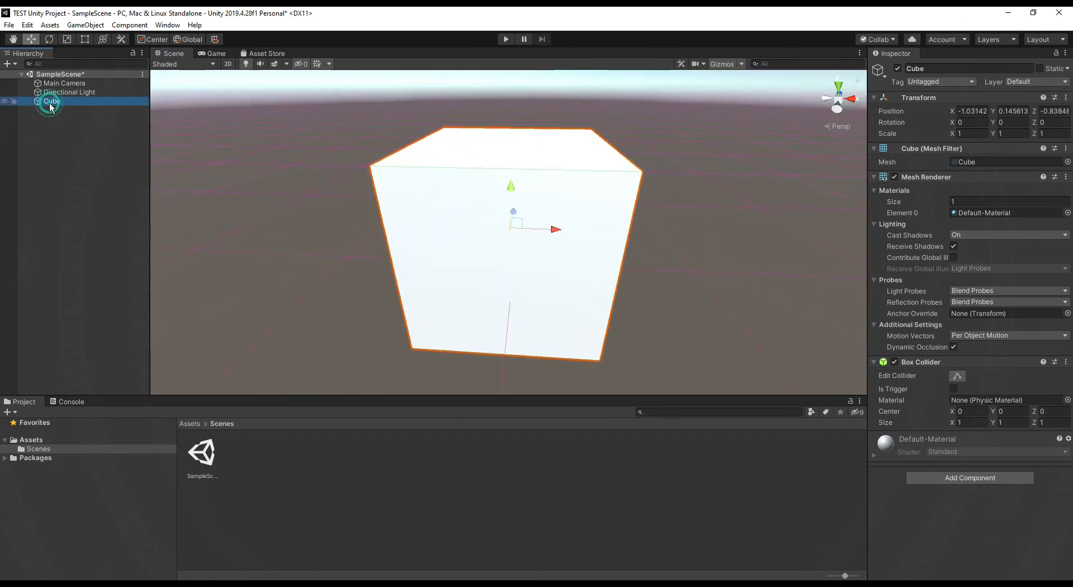
right_drag(345, 162, 718, 185)
double_click(60, 102)
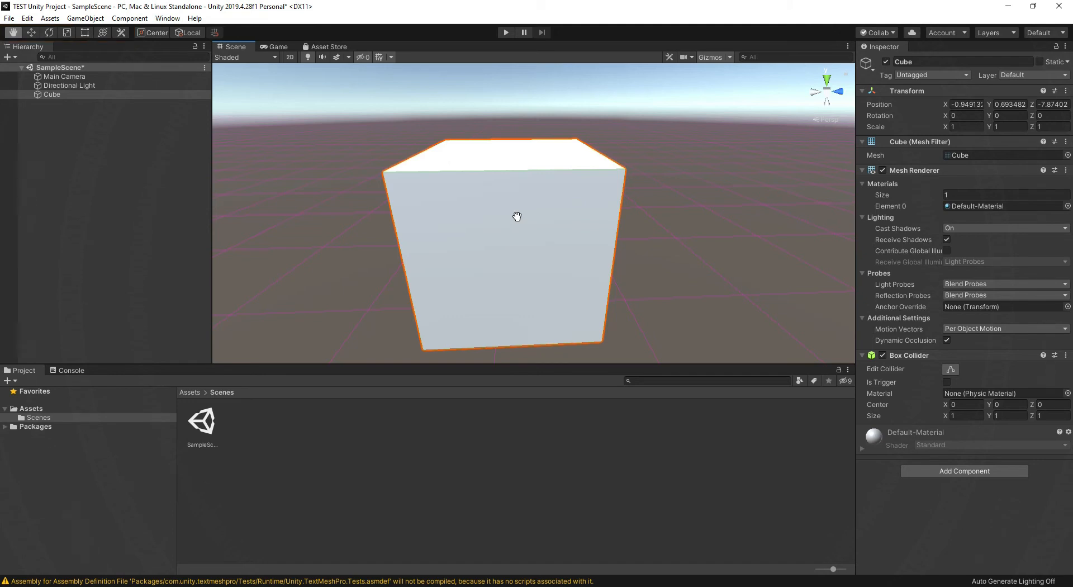
Move the cube with the Move tool to Y 0.757 and Z -7.802
key(w)
drag(556, 226, 541, 186)
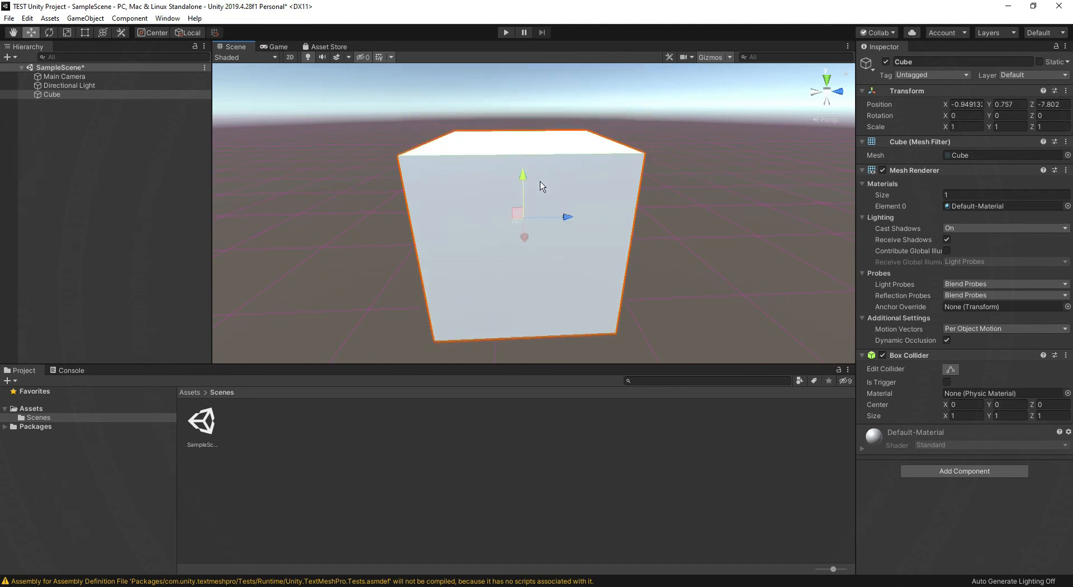
Enlarge the Scene view by shrinking the project, hierarchy and inspector areas around it
scroll(540, 186, down, 3)
drag(545, 364, 554, 478)
drag(209, 303, 112, 302)
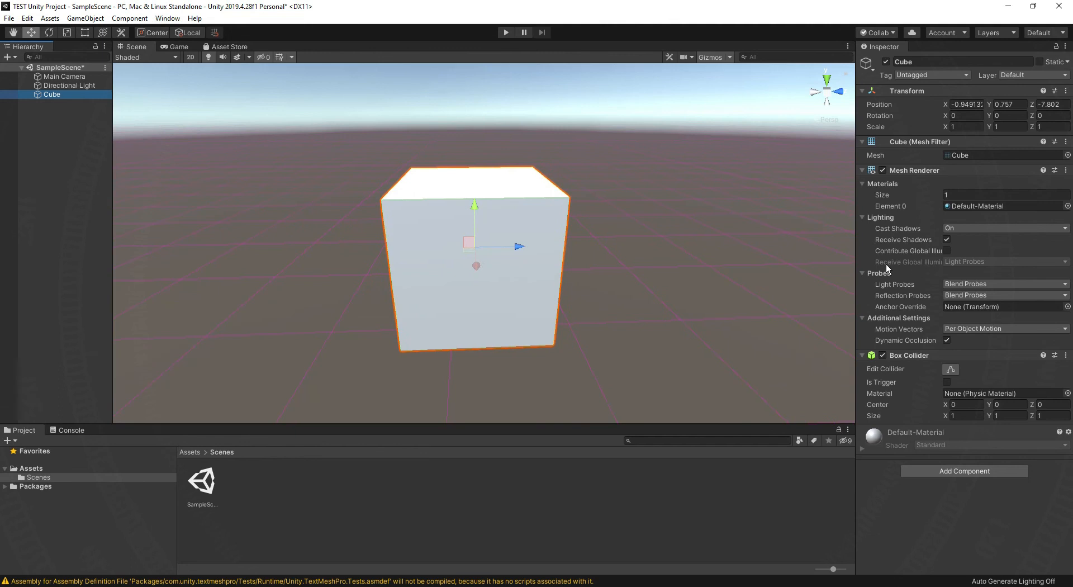
drag(856, 254, 918, 254)
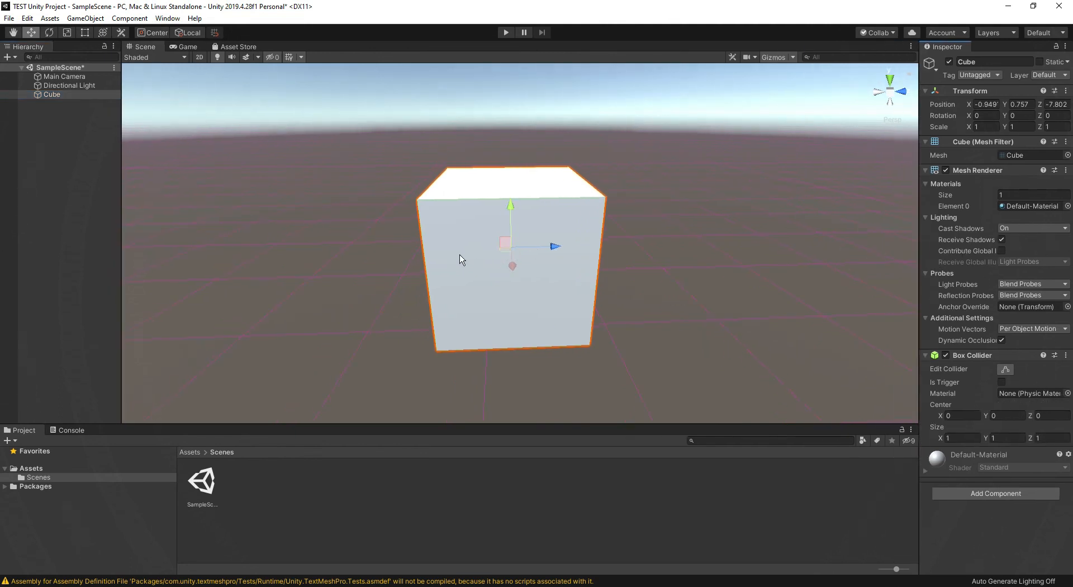
Move the cube to X -1.639 and Y 0.682, and scale it uniformly to about 0.81
mouse_move(510, 206)
mouse_down()
mouse_move(510, 118)
mouse_move(510, 217)
mouse_up()
drag(514, 279, 514, 244)
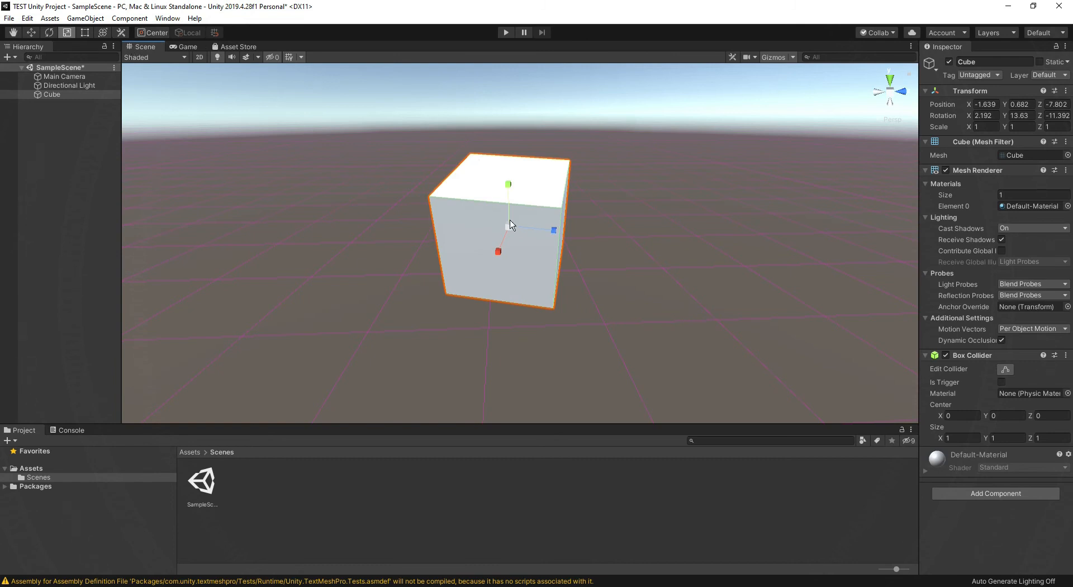
drag(512, 229, 505, 256)
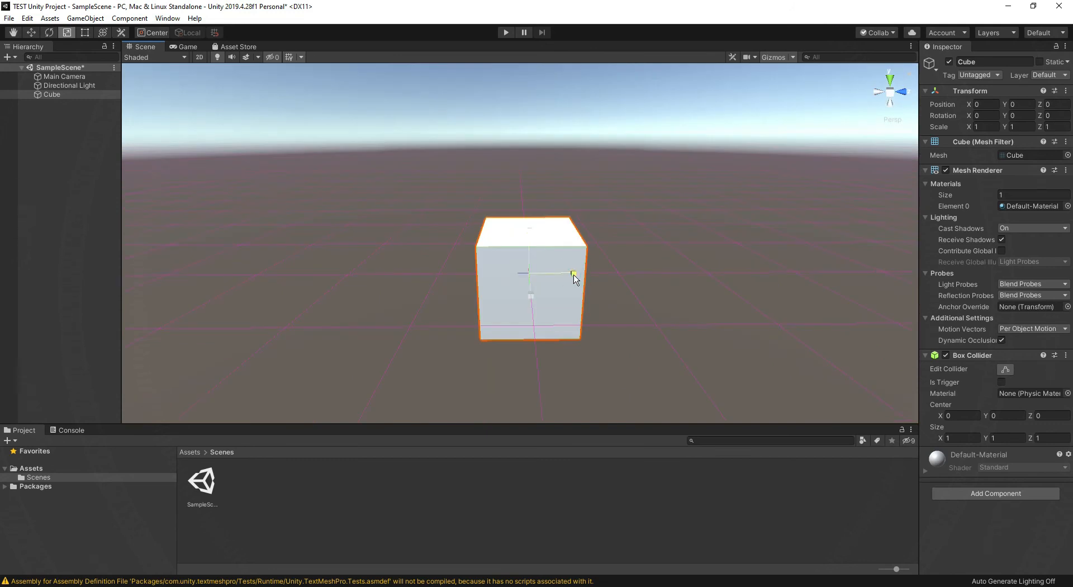
Reset the cube's transform and scale it into a flat slab of about X 1.21, Y 0.24 and Z 3.43
drag(576, 275, 684, 286)
drag(529, 231, 535, 257)
alt+drag(350, 207, 639, 258)
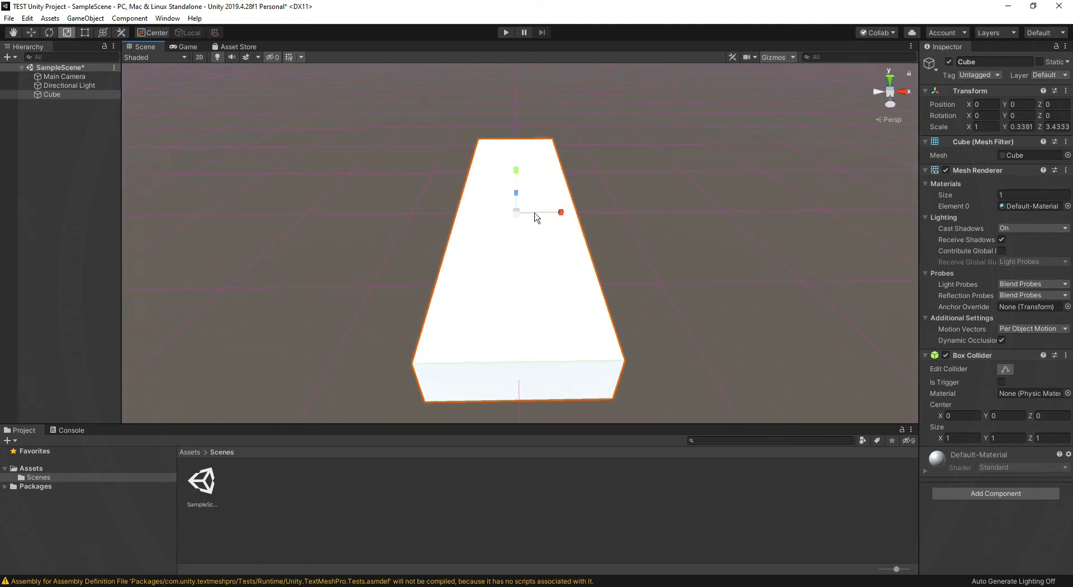
alt+drag(541, 276, 347, 242)
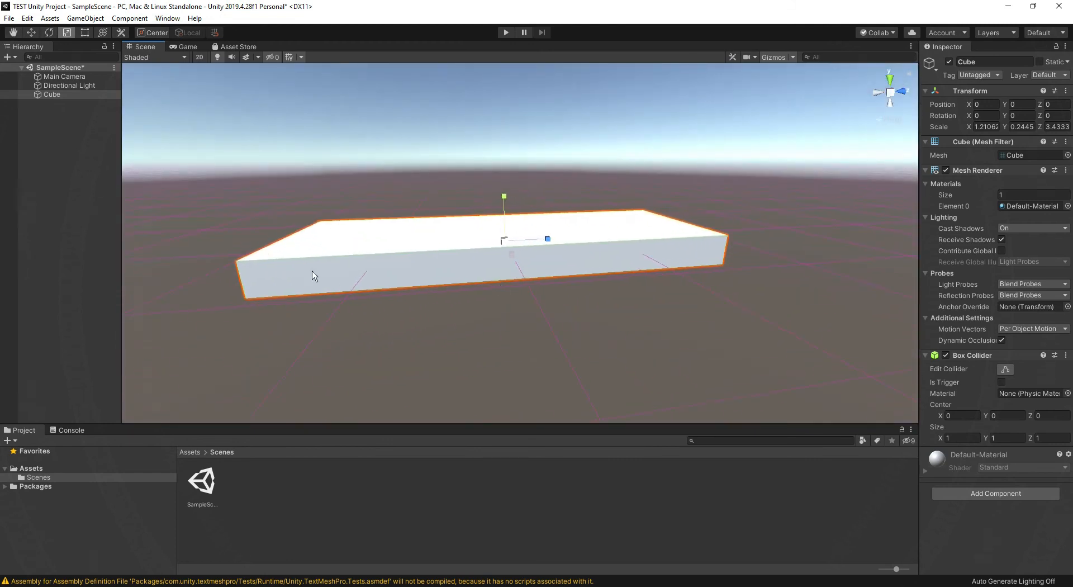
Duplicate the flattened cube
click(52, 95)
key(ctrl+d)
click(54, 106)
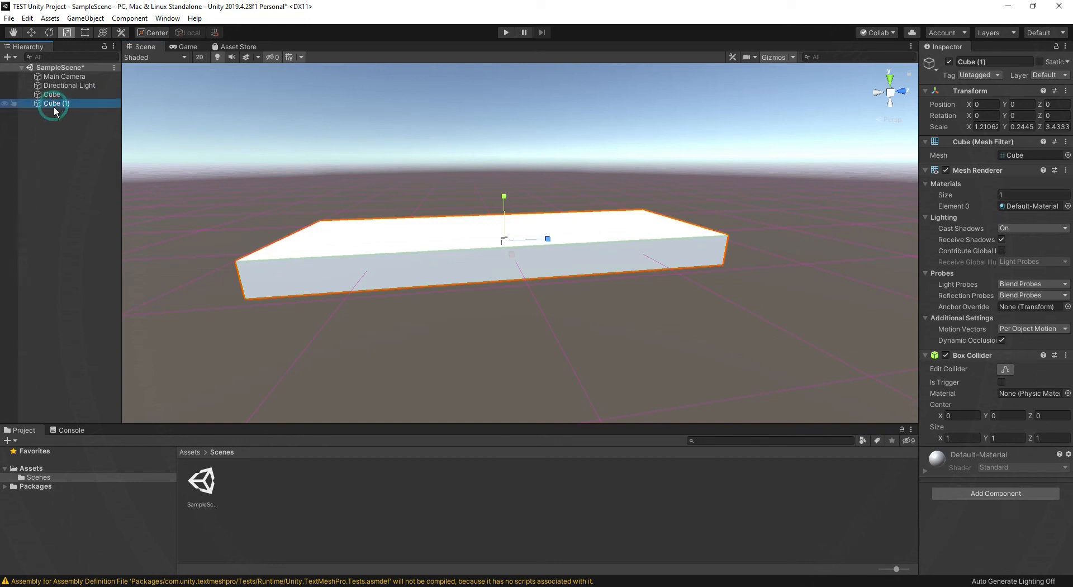
text(W)
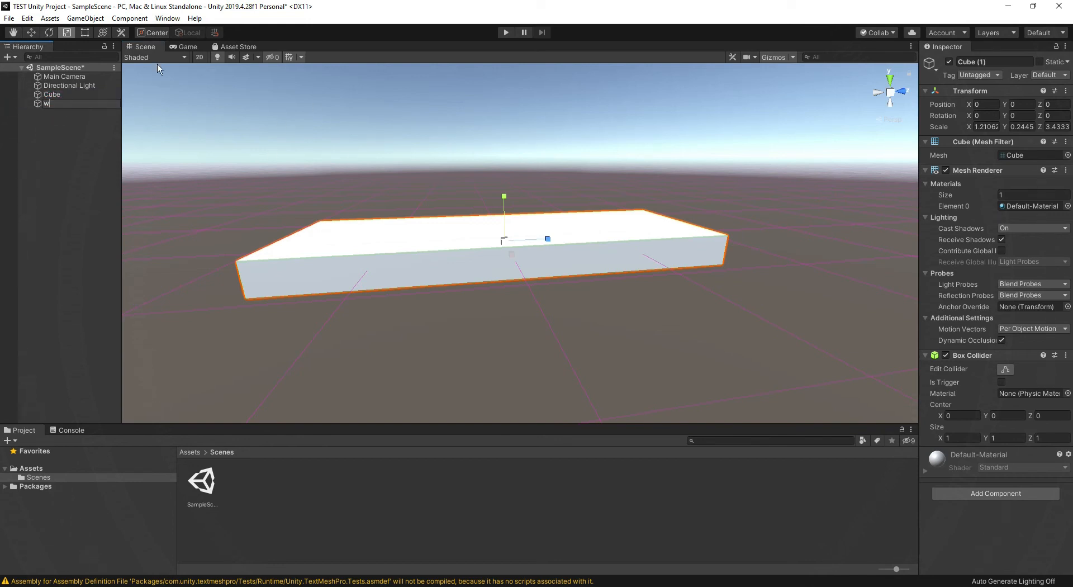
text(zz)
key(BackSpace)
key(BackSpace)
key(BackSpace)
click(75, 197)
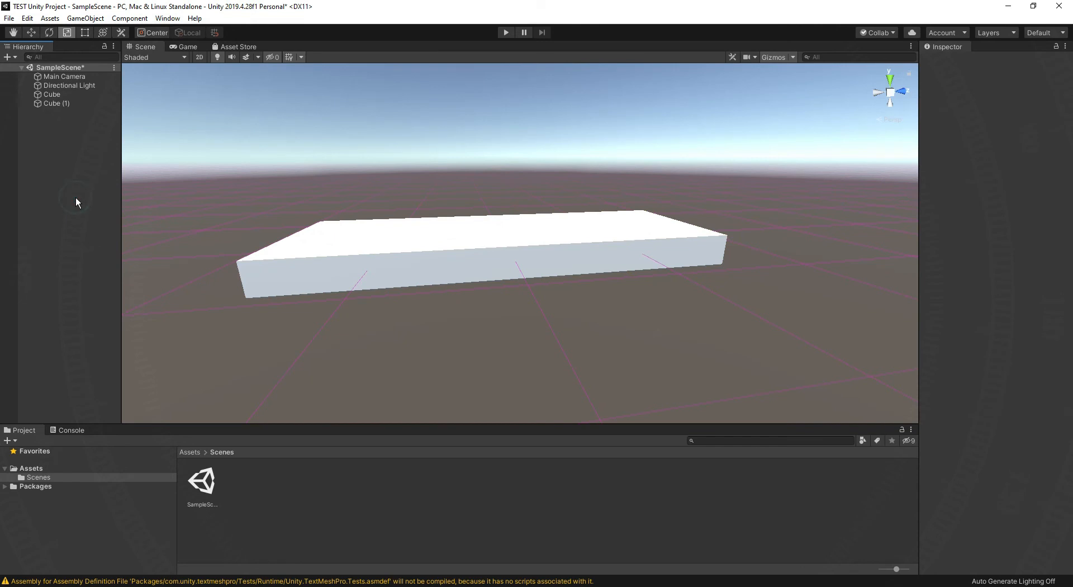
Move the duplicated cube up above the original slab to Y 0.297
click(60, 105)
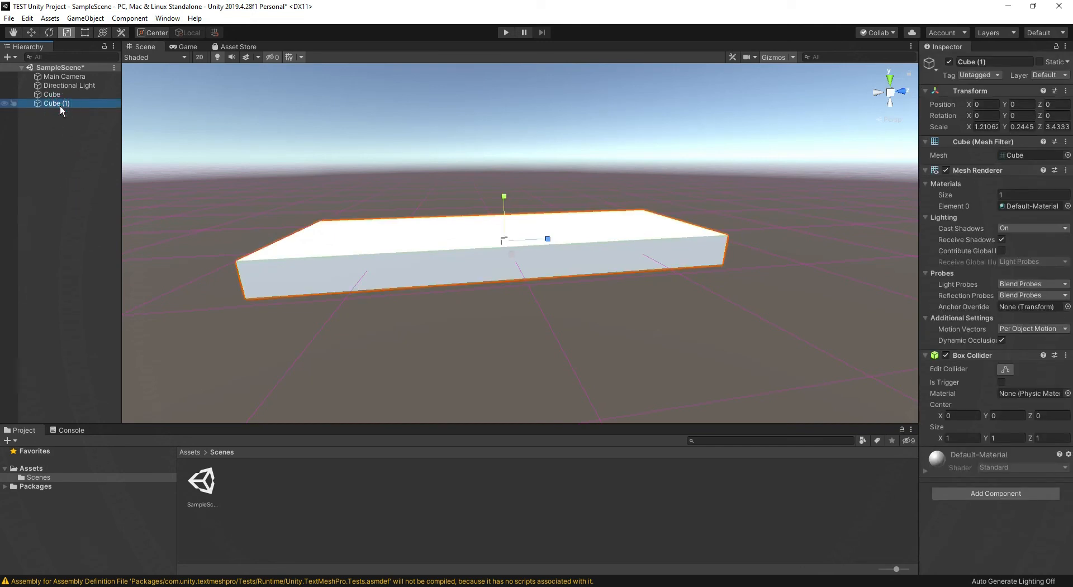
key(w)
drag(504, 205, 501, 173)
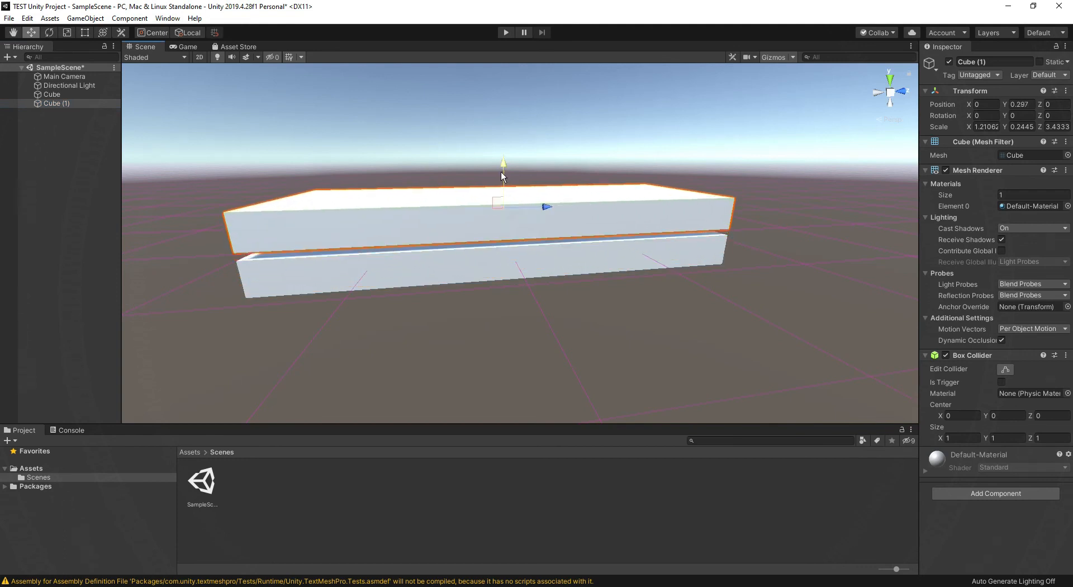
Reset the duplicated cube's transform and raise the cube above the slab to Y 0.657
click(967, 91)
right_click(968, 92)
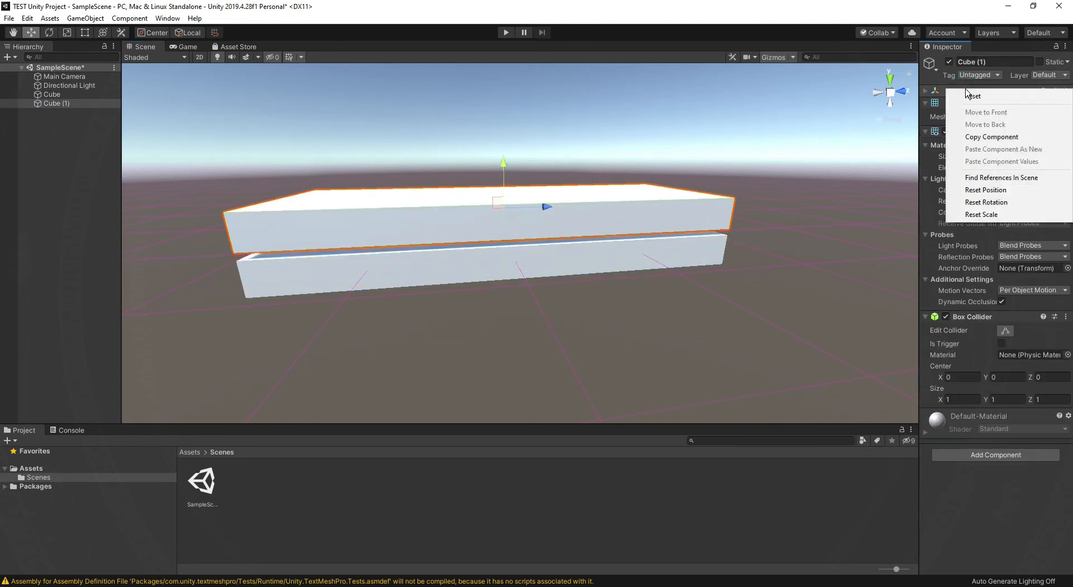
click(971, 95)
mouse_move(605, 274)
right_down()
mouse_move(601, 240)
mouse_move(611, 252)
mouse_move(613, 238)
mouse_move(609, 275)
mouse_move(598, 277)
right_up()
key(w)
key(s)
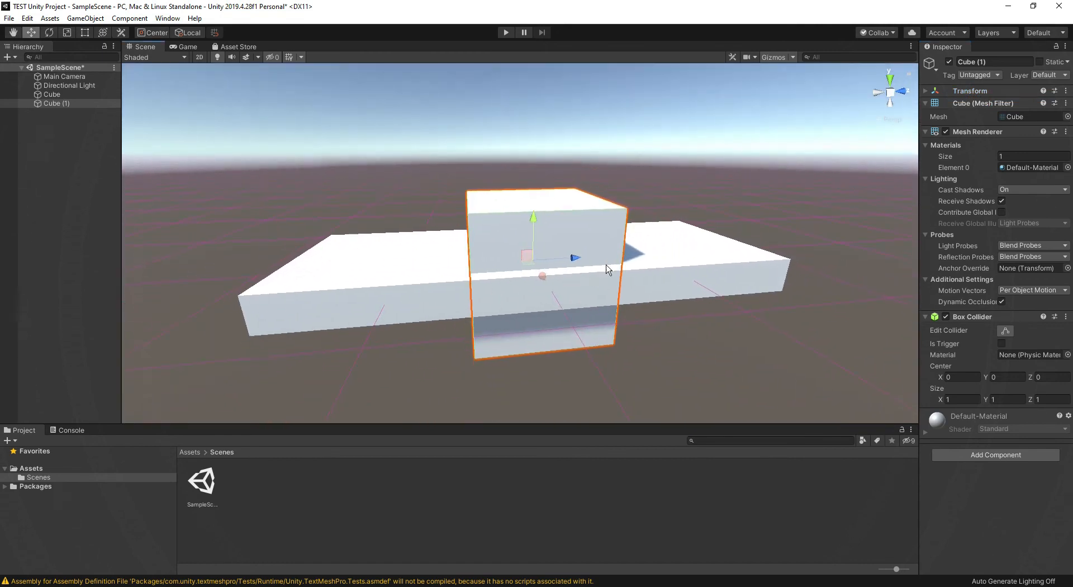
click(927, 91)
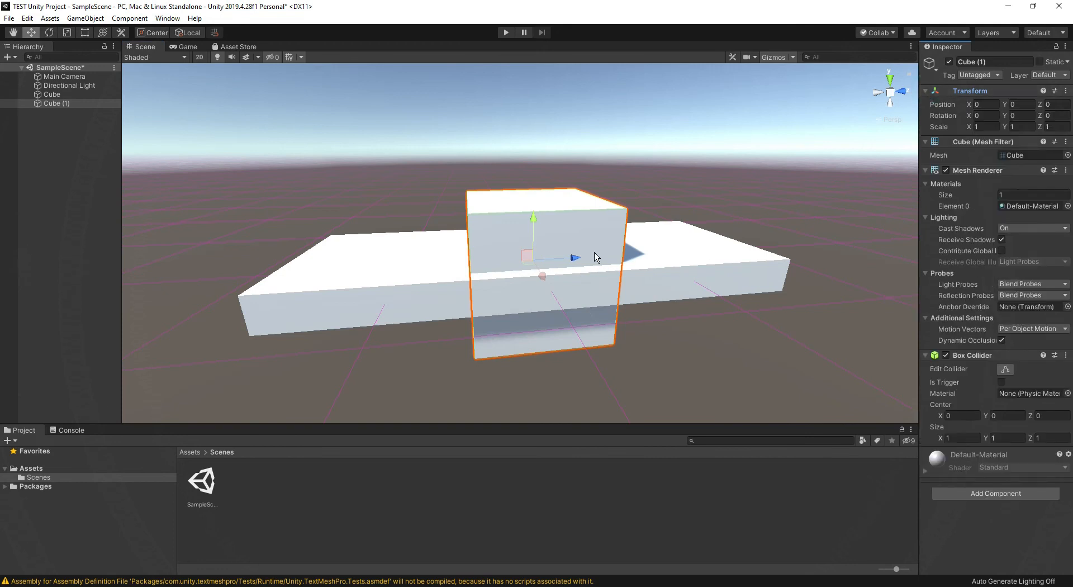
drag(534, 232, 537, 168)
right_drag(438, 276, 601, 276)
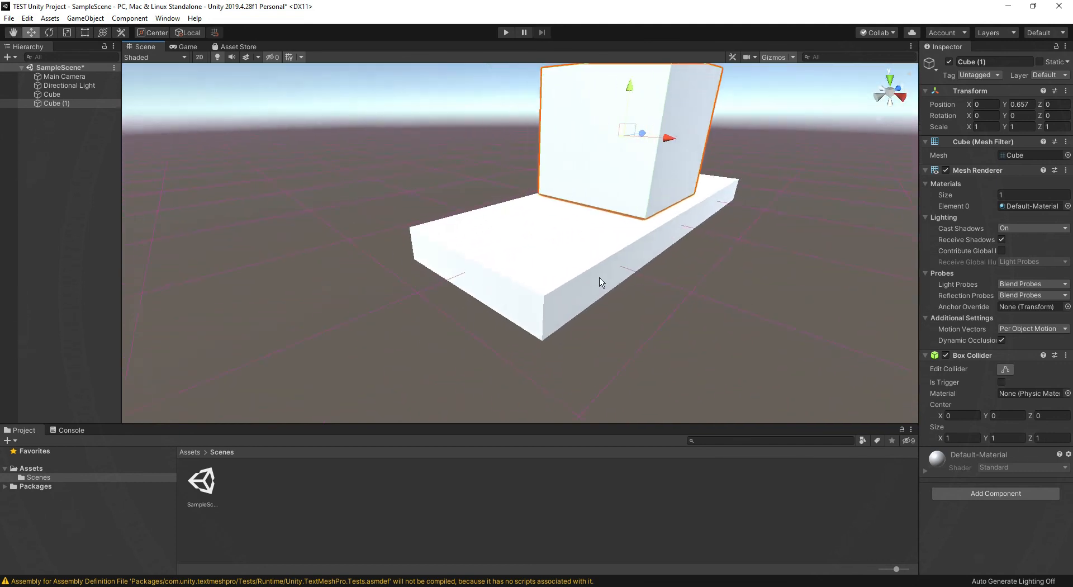
Set the slab's X scale to 1
click(562, 266)
click(987, 127)
text(1)
right_drag(789, 224, 656, 201)
key(d)
key(s)
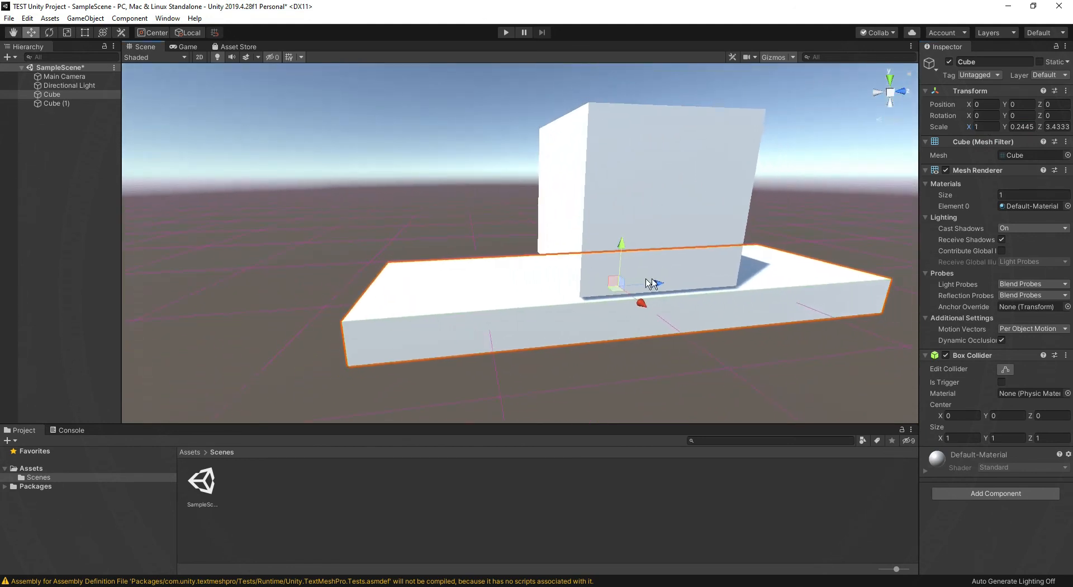
Vertex-snap the upper cube's lower corner onto the slab's end corner at about Y 0.622 and Z -1.217, and deselect it
click(689, 140)
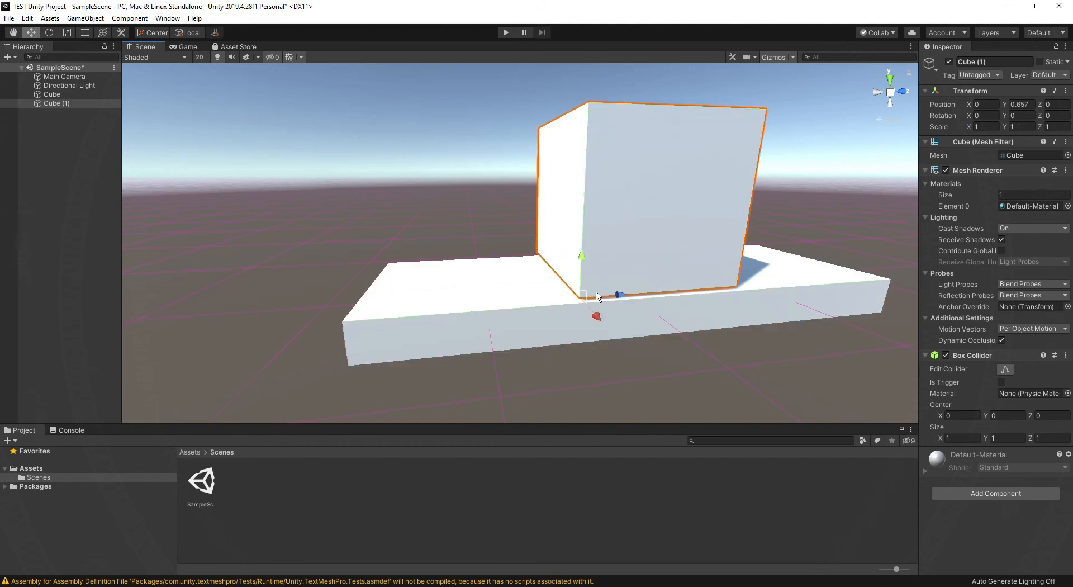
key(v)
key(v)
drag(581, 300, 380, 324)
scroll(414, 302, down, 10)
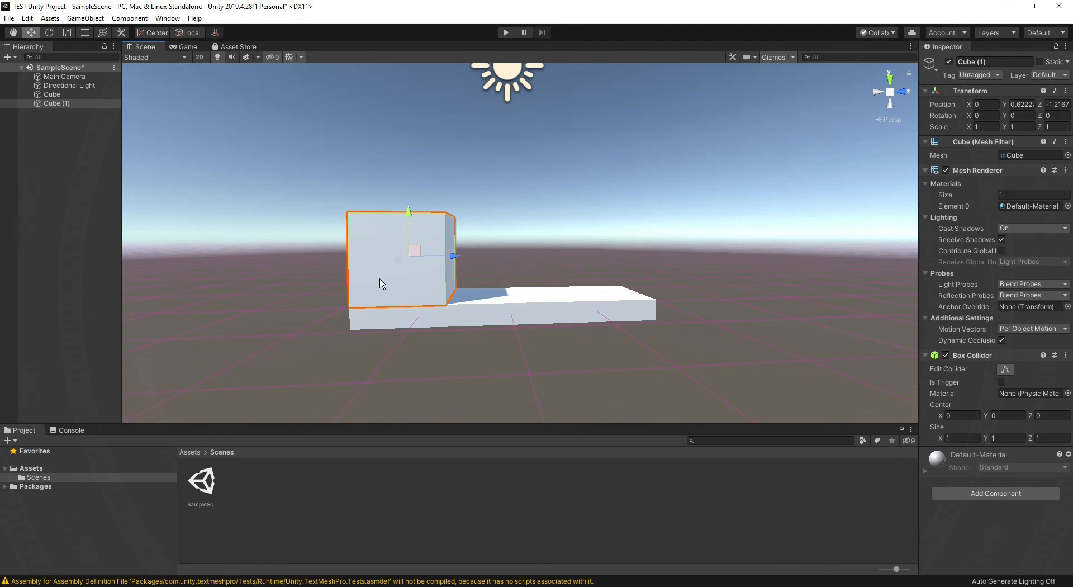
click(280, 191)
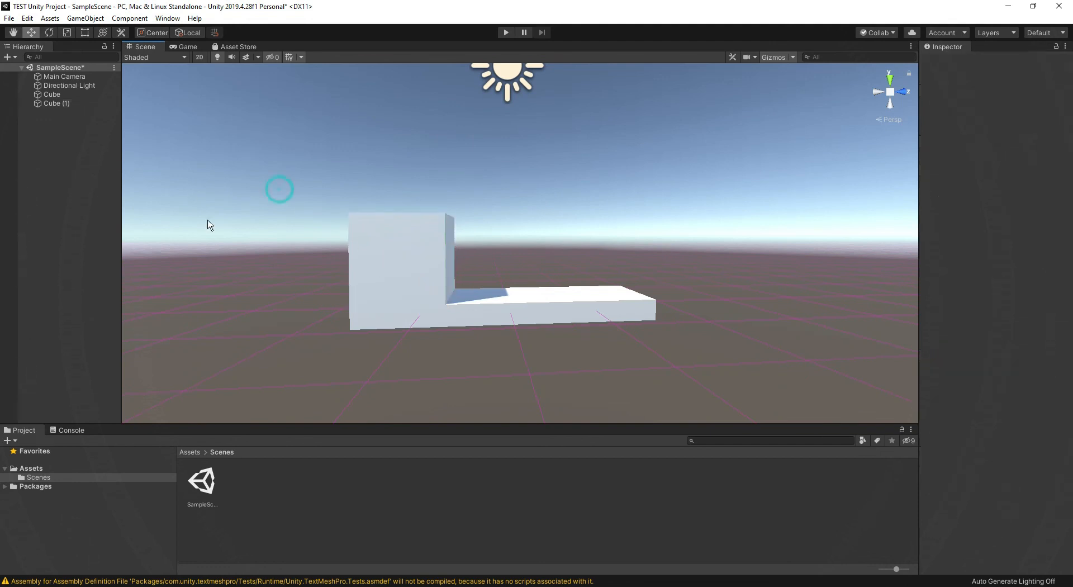
Shift the upper cube slightly inward from the slab's end along the Z axis
alt+drag(290, 253, 310, 258)
key(a)
right_drag(310, 258, 311, 258)
key(a)
key(d)
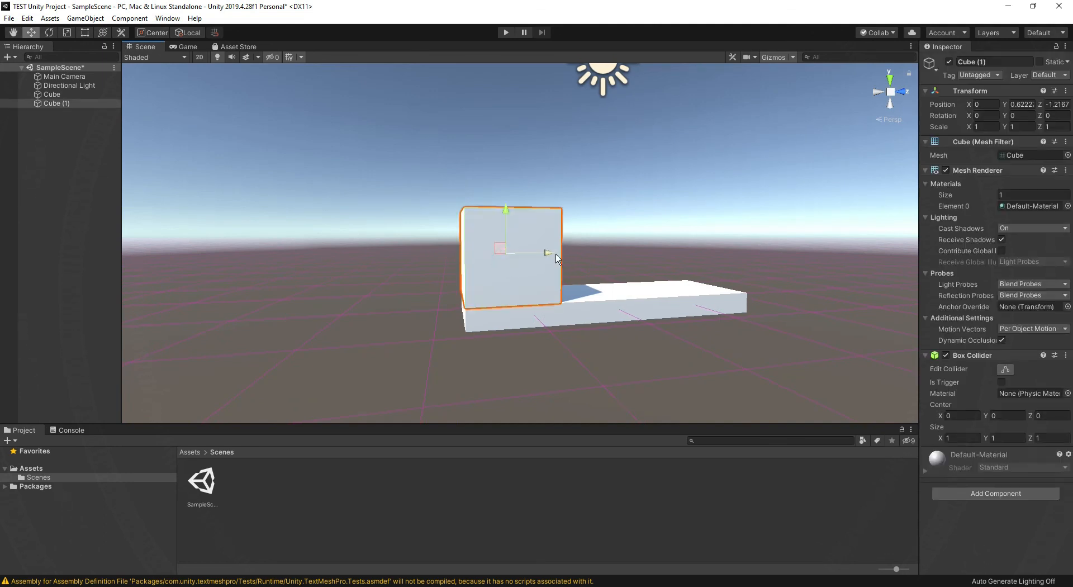
drag(550, 255, 557, 256)
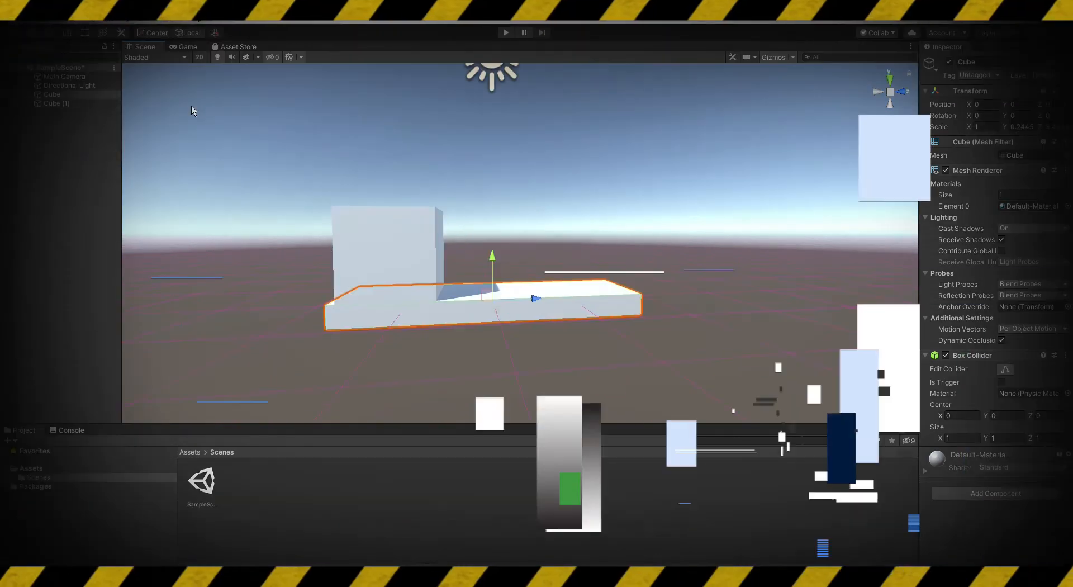
Add a cylinder to the scene, turn it on its side, and set its X and Z scale to 0.8
right_click(62, 142)
mouse_move(95, 258)
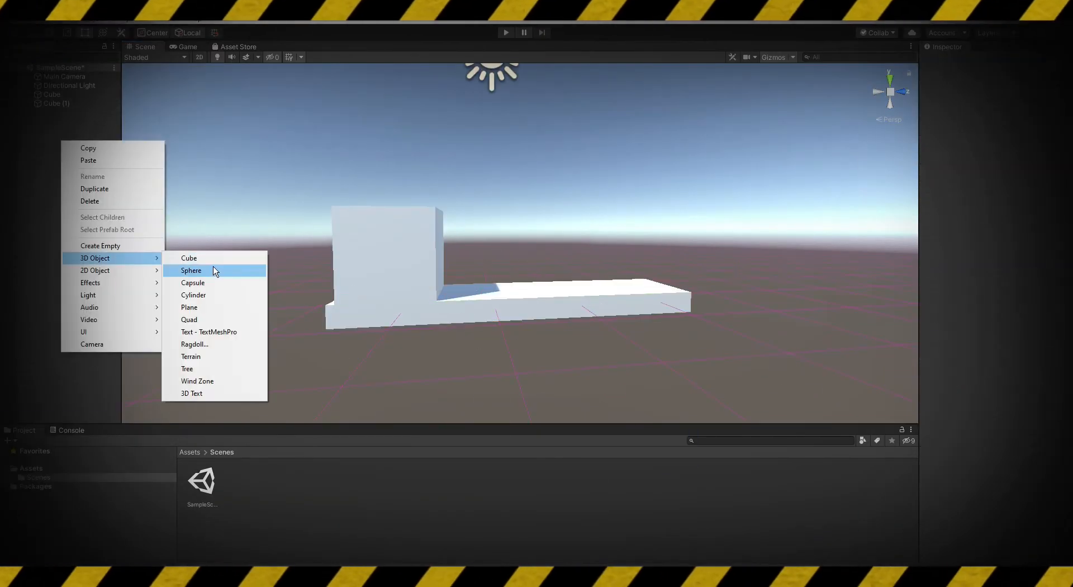
click(201, 294)
drag(518, 155, 518, 315)
drag(1039, 115, 290, 235)
click(986, 128)
text(0.8)
key(Tab)
key(Tab)
text(0.8)
Flatten the cylinder into a wheel and position it against the side of the slab
right_drag(693, 185, 725, 247)
key(w)
drag(735, 244, 526, 268)
right_drag(526, 268, 612, 286)
drag(569, 259, 613, 277)
right_drag(614, 278, 503, 305)
drag(494, 310, 761, 311)
Duplicate the wheel cylinder and place the copies so that four wheels sit near the slab's corners
key(ctrl+d)
ctrl+click(62, 112)
key(ctrl+d)
right_drag(263, 210, 486, 241)
drag(559, 249, 473, 257)
right_drag(473, 257, 410, 263)
click(410, 263)
right_drag(411, 263, 646, 277)
mouse_move(455, 264)
right_down()
mouse_move(437, 266)
mouse_move(576, 336)
mouse_move(442, 280)
right_up()
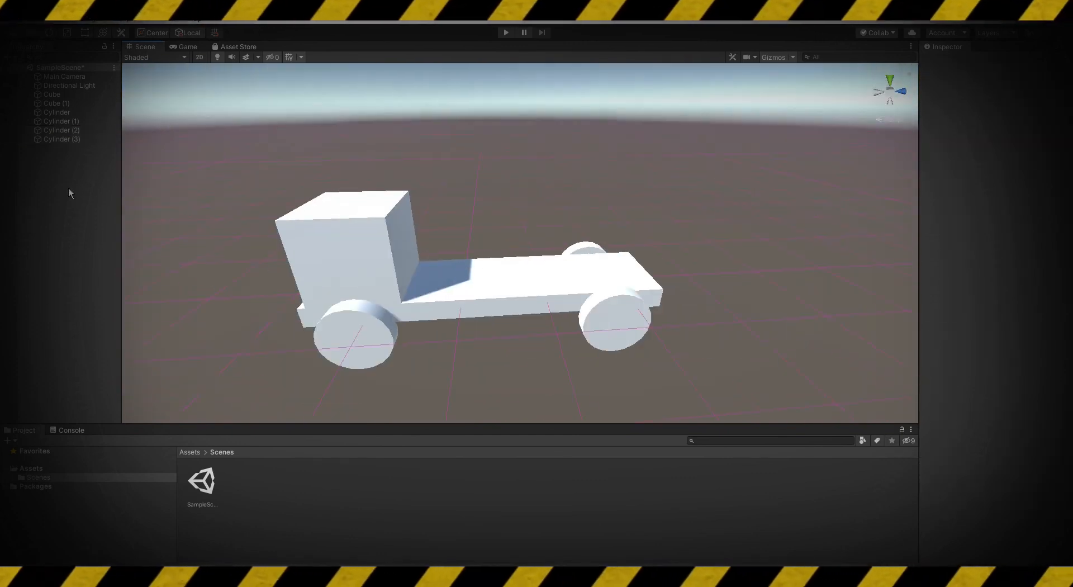
Create an empty game object and reset its transform
click(52, 94)
click(61, 130)
click(61, 139)
right_click(36, 233)
click(95, 342)
right_click(966, 91)
click(979, 97)
Make both cubes and all four cylinders children of the empty object and rename it Truck
click(52, 95)
shift+click(63, 139)
drag(62, 139, 72, 149)
click(32, 94)
click(62, 95)
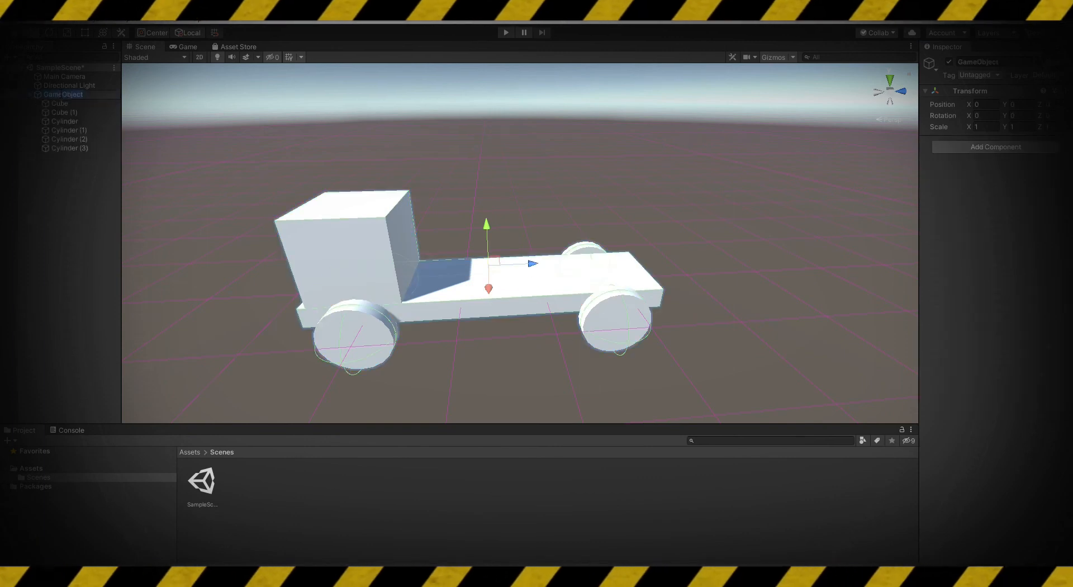
text(Truck)
click(67, 189)
Add a new cylinder as a child of Truck and set its X rotation to 90
right_click(63, 97)
mouse_move(97, 215)
click(201, 249)
right_drag(404, 264, 382, 210)
click(1010, 116)
text(90)
click(983, 116)
text(-90)
click(983, 116)
text(90)
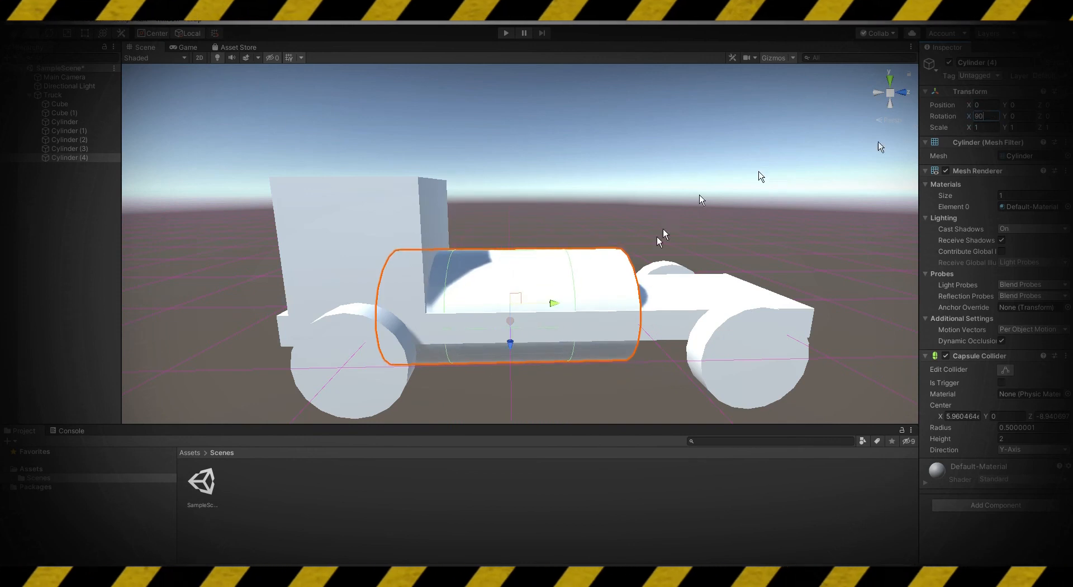
Raise the new cylinder onto the slab behind the cab cube and set its X position to 0
drag(510, 344, 511, 289)
drag(554, 249, 599, 251)
right_drag(601, 252, 520, 326)
drag(663, 245, 657, 250)
right_drag(656, 249, 402, 246)
click(985, 105)
text(0)
Resize the cylinder with the Rect tool into a tank spanning the slab behind the cab
right_drag(827, 174, 261, 160)
key(t)
drag(653, 273, 830, 306)
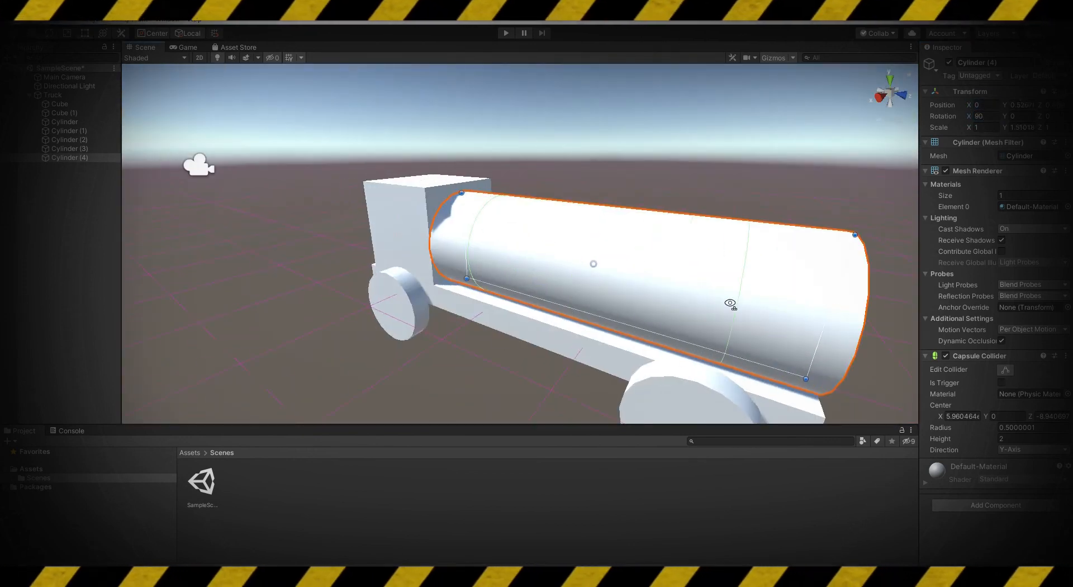
right_drag(730, 303, 475, 246)
alt+drag(481, 239, 500, 241)
right_drag(500, 241, 515, 268)
drag(485, 265, 500, 265)
right_drag(500, 265, 598, 224)
click(536, 207)
click(598, 223)
Adjust the tank's position on the slab with the Move tool, deselect it, and save the scene
key(w)
drag(606, 293, 607, 285)
right_drag(606, 284, 512, 347)
click(512, 346)
key(ctrl+s)
scroll(550, 309, down, 4)
alt+drag(549, 309, 291, 232)
scroll(615, 316, down, 3)
scroll(609, 314, up, 4)
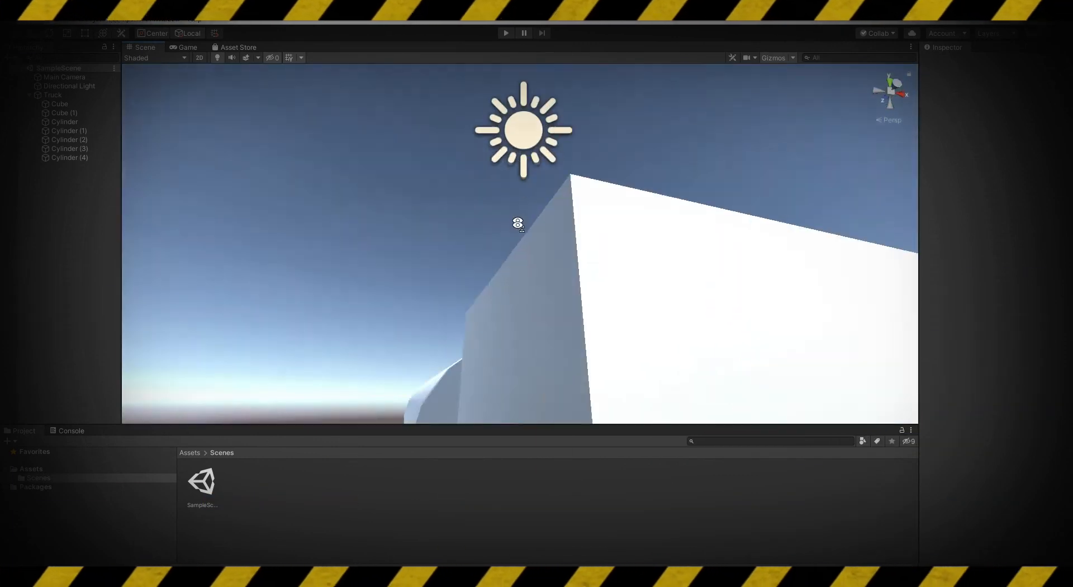
alt+drag(518, 223, 157, 315)
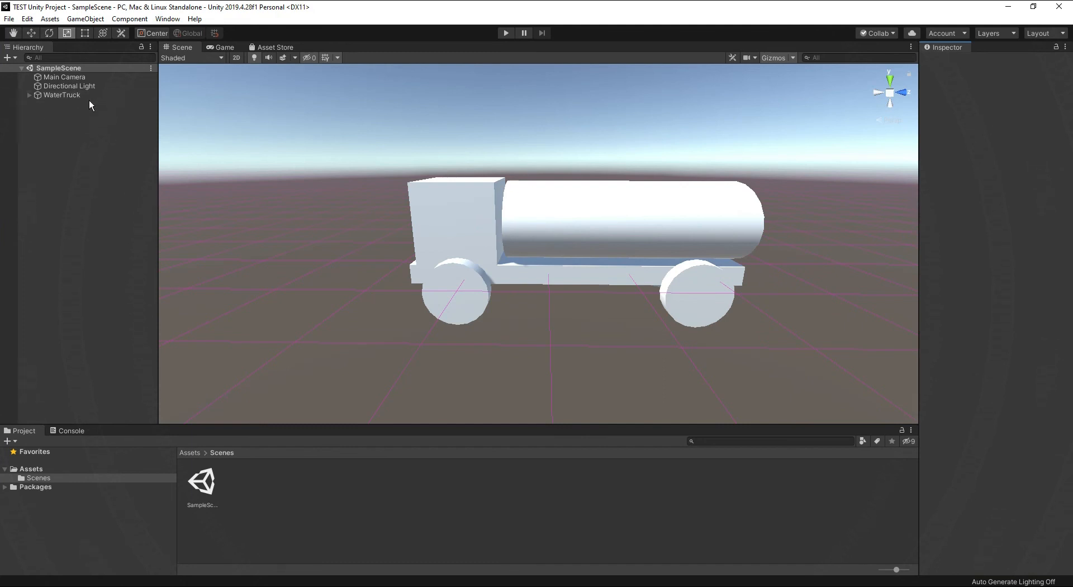
Expand the WaterTruck hierarchy and move the whole truck forward along the Z axis by its parent object
click(29, 95)
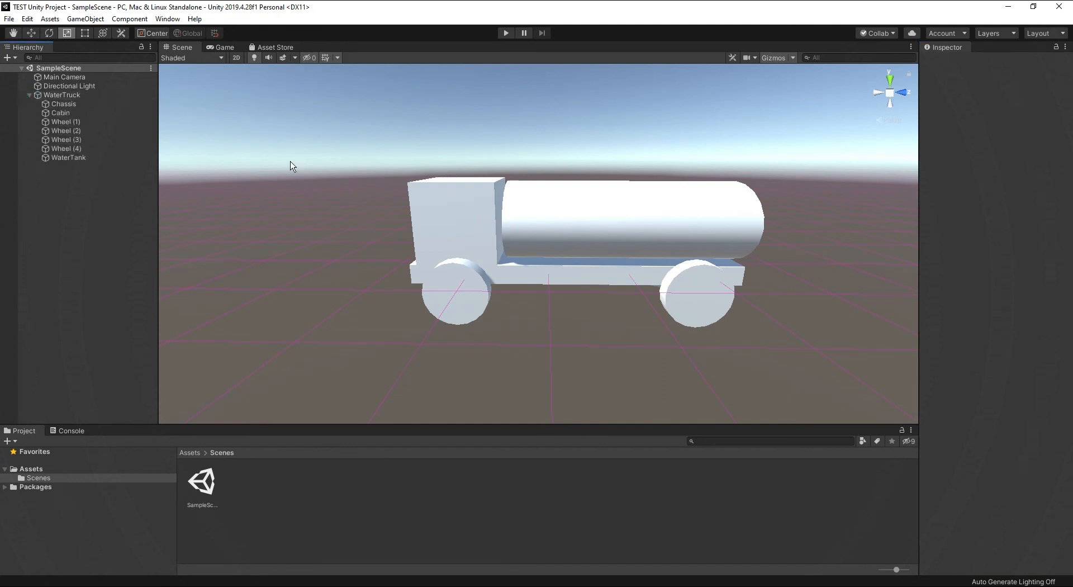
click(83, 94)
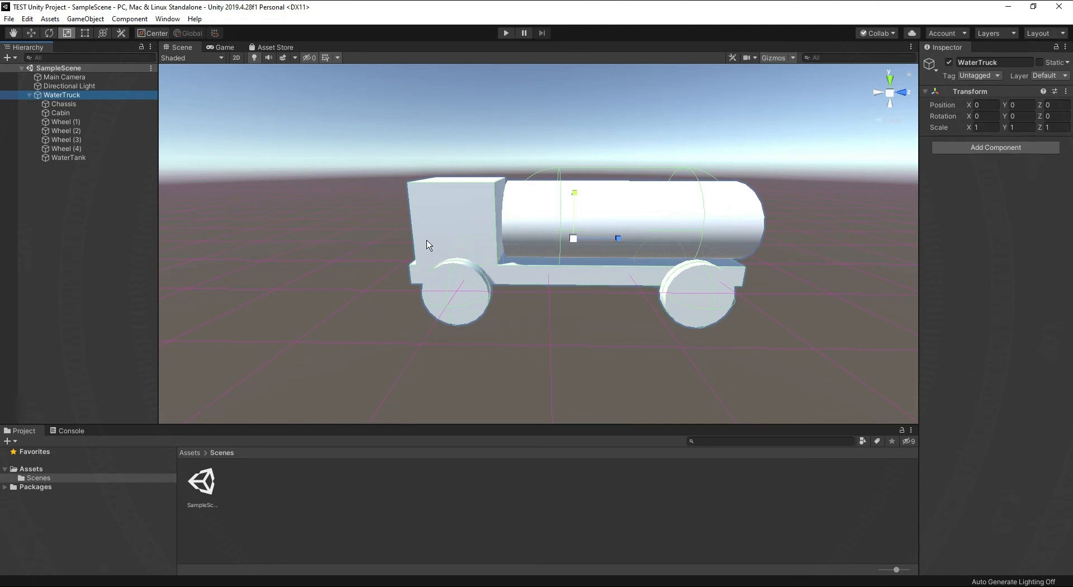
key(w)
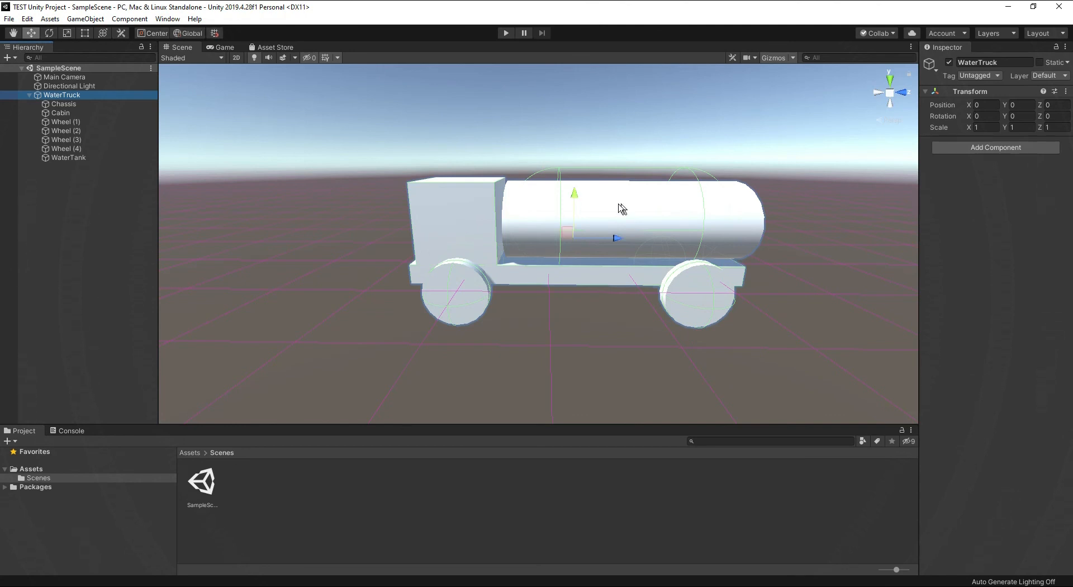
drag(617, 239, 583, 139)
Try moving only the Chassis child along the Z axis, and undo that move
click(63, 104)
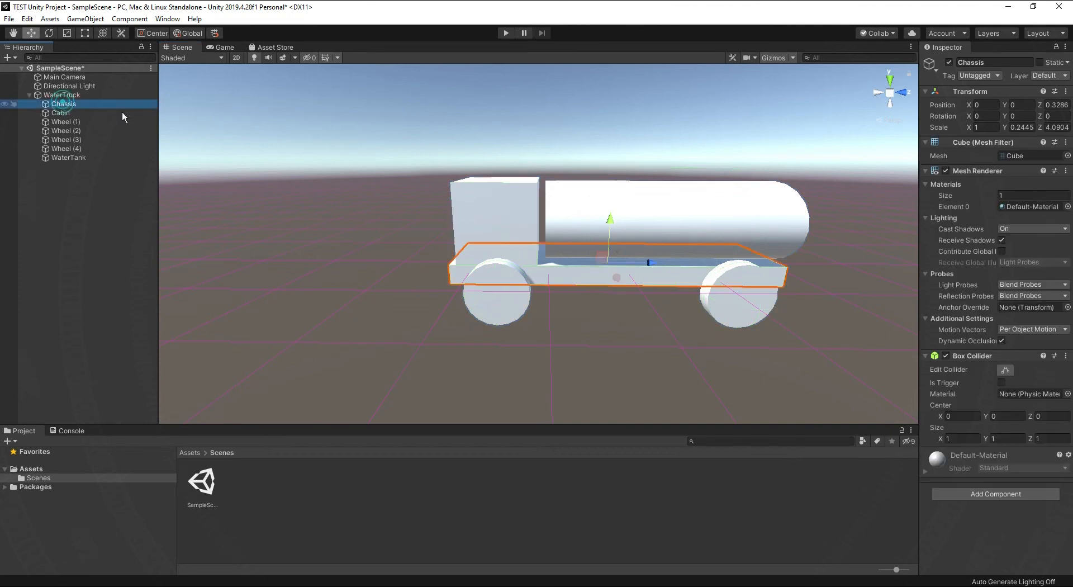
drag(647, 265, 787, 279)
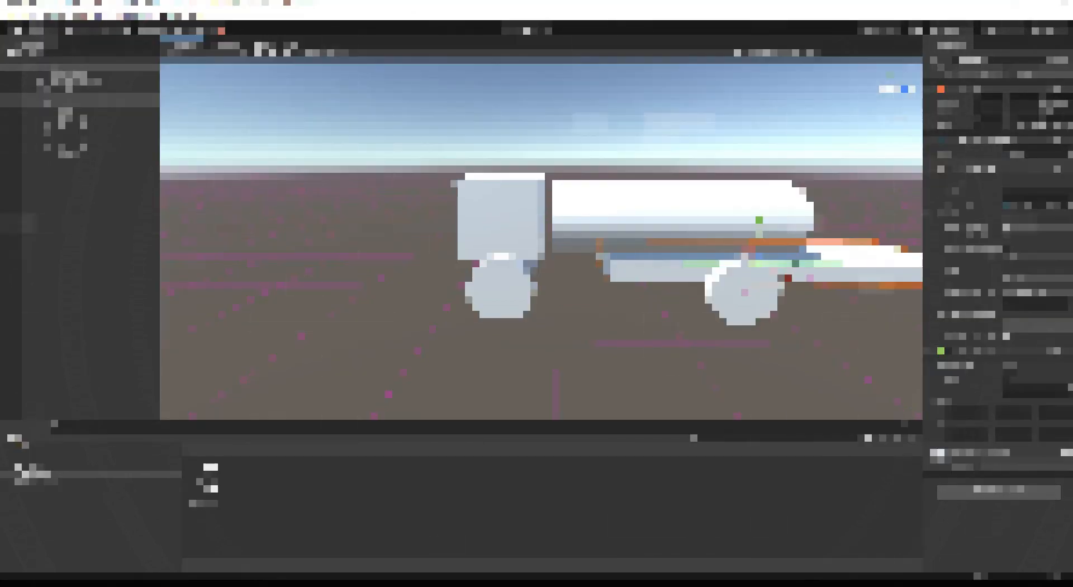
mouse_move(794, 265)
mouse_down()
mouse_move(657, 264)
mouse_move(649, 277)
mouse_move(796, 282)
mouse_up()
key(ctrl+z)
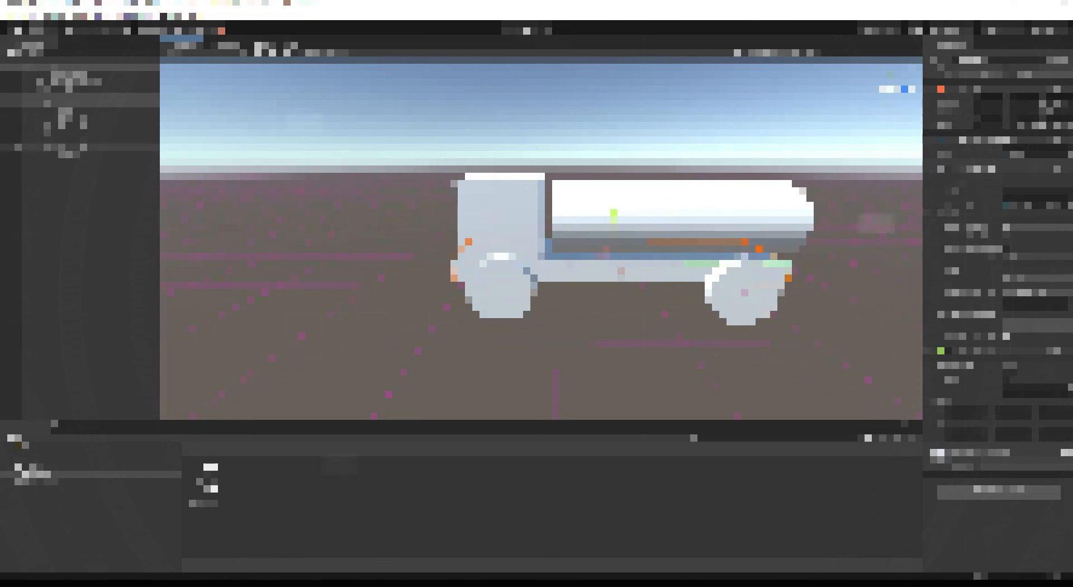
Set the WaterTruck parent's Z position to 0 and frame the truck in the scene view
click(72, 89)
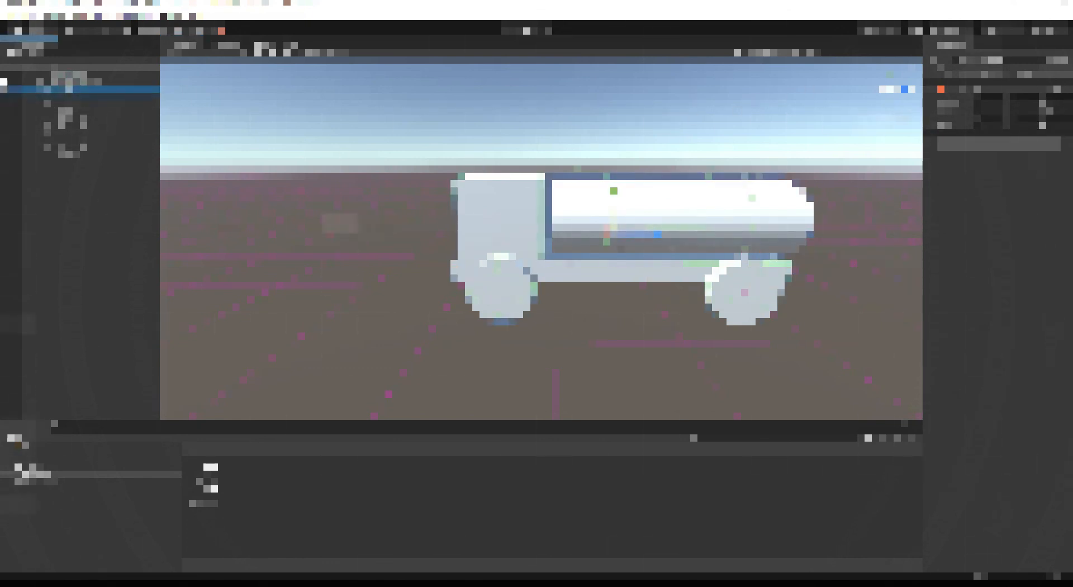
click(1055, 102)
text(0)
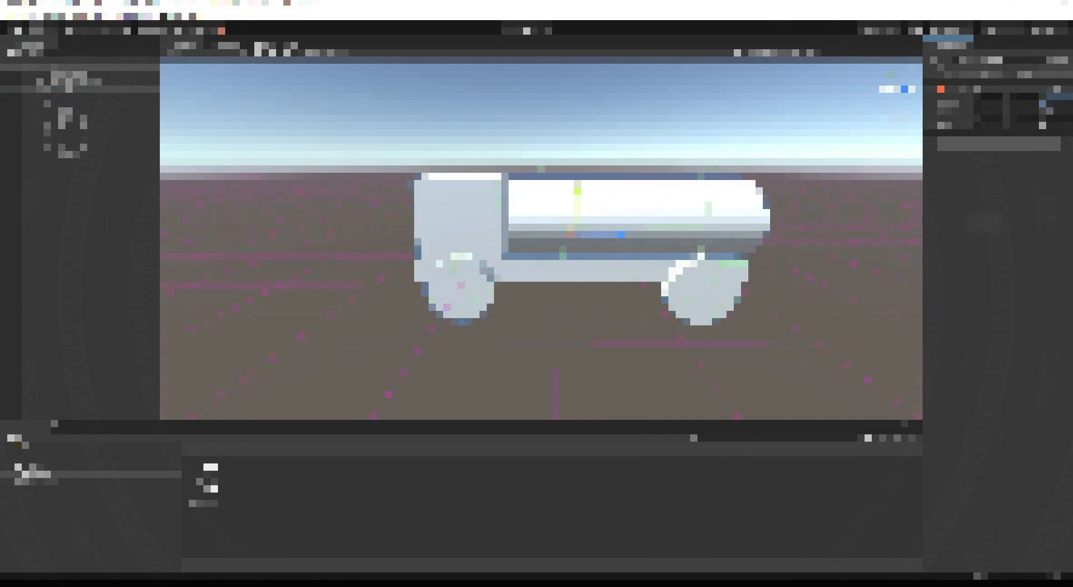
right_drag(582, 191, 809, 244)
key(a)
key(f)
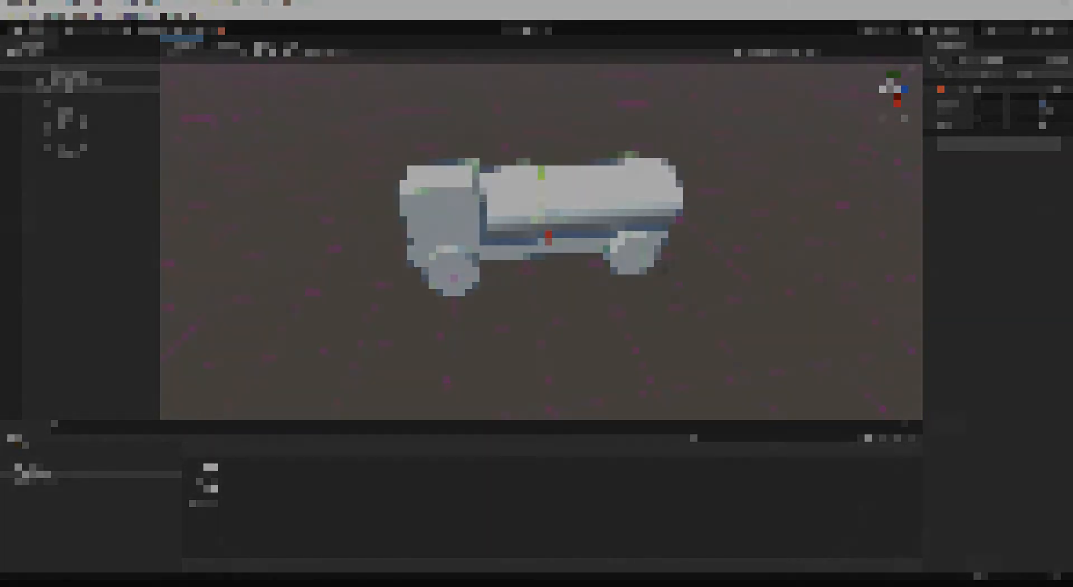